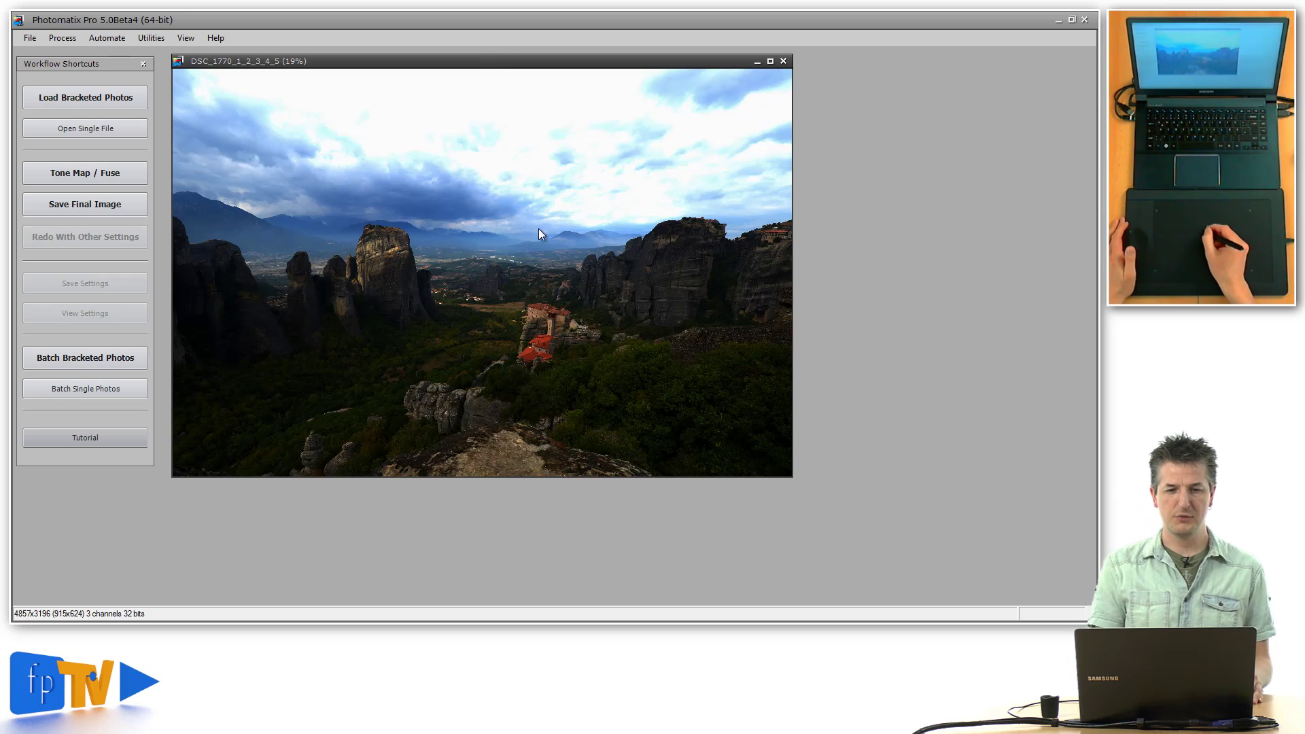
- Open the merged bracketed image DSC_1770_1_2_3_4_5 for tone mapping
mouse_move(483, 65)
mouse_down()
mouse_move(501, 64)
mouse_move(483, 64)
mouse_up()
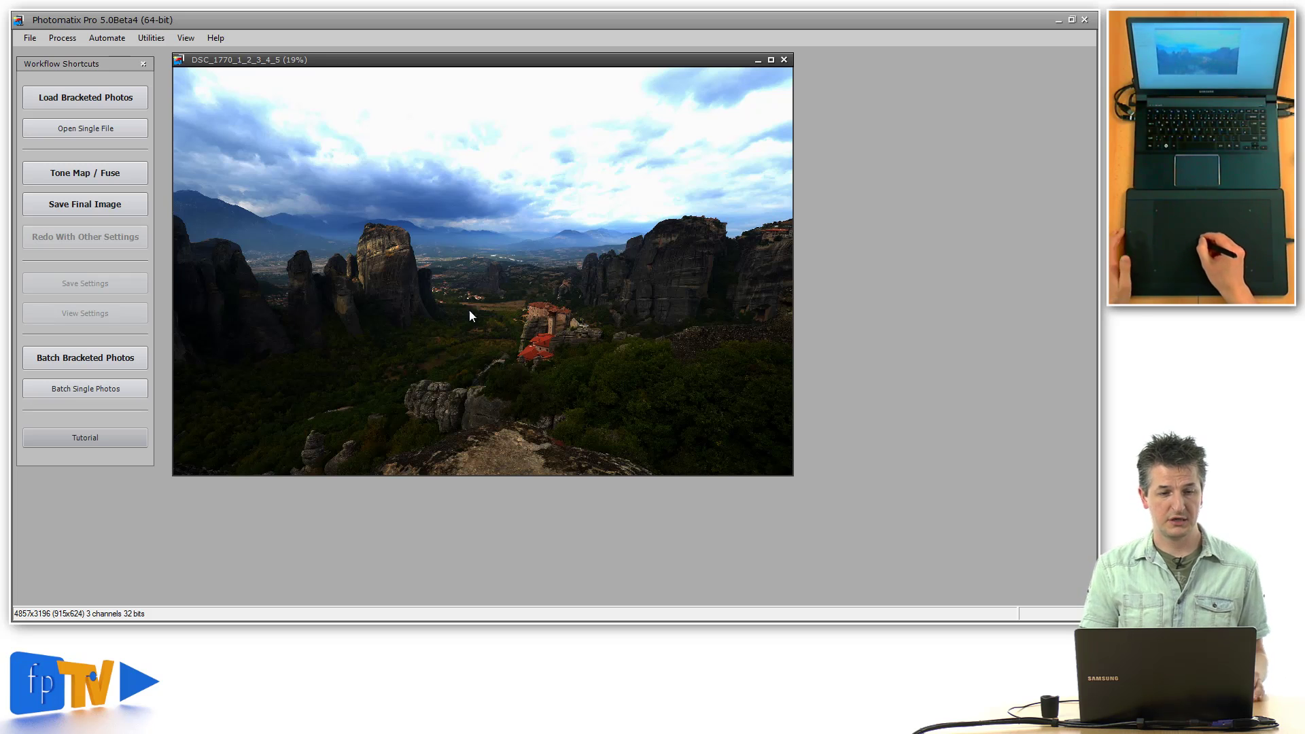
click(78, 175)
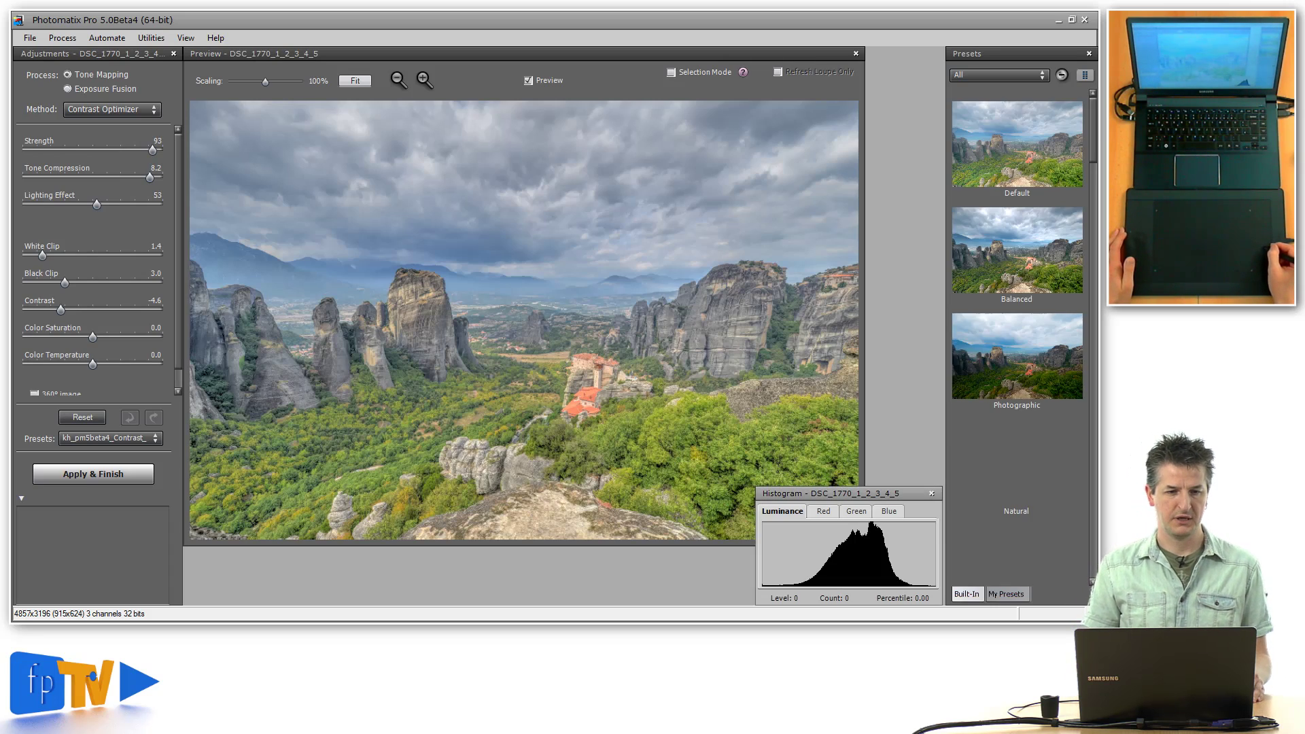
- Switch the tone mapping method to Details Enhancer
click(137, 113)
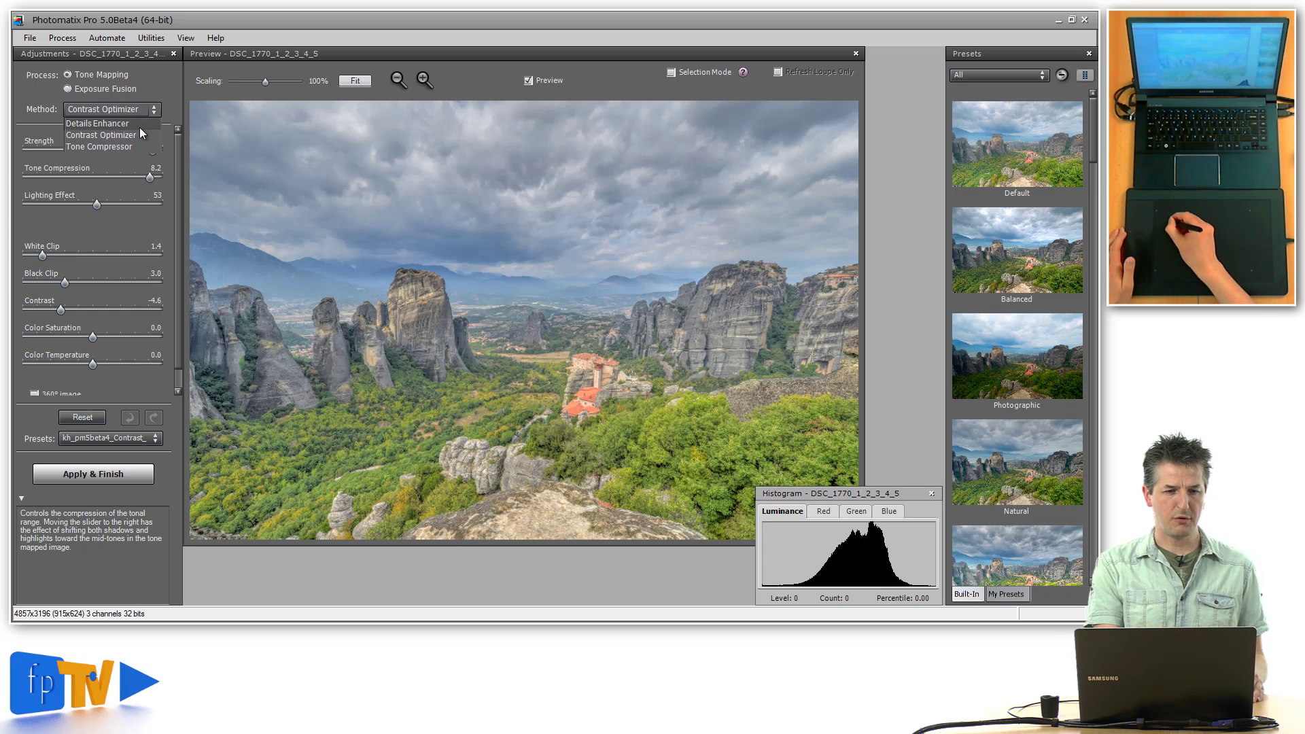
click(129, 125)
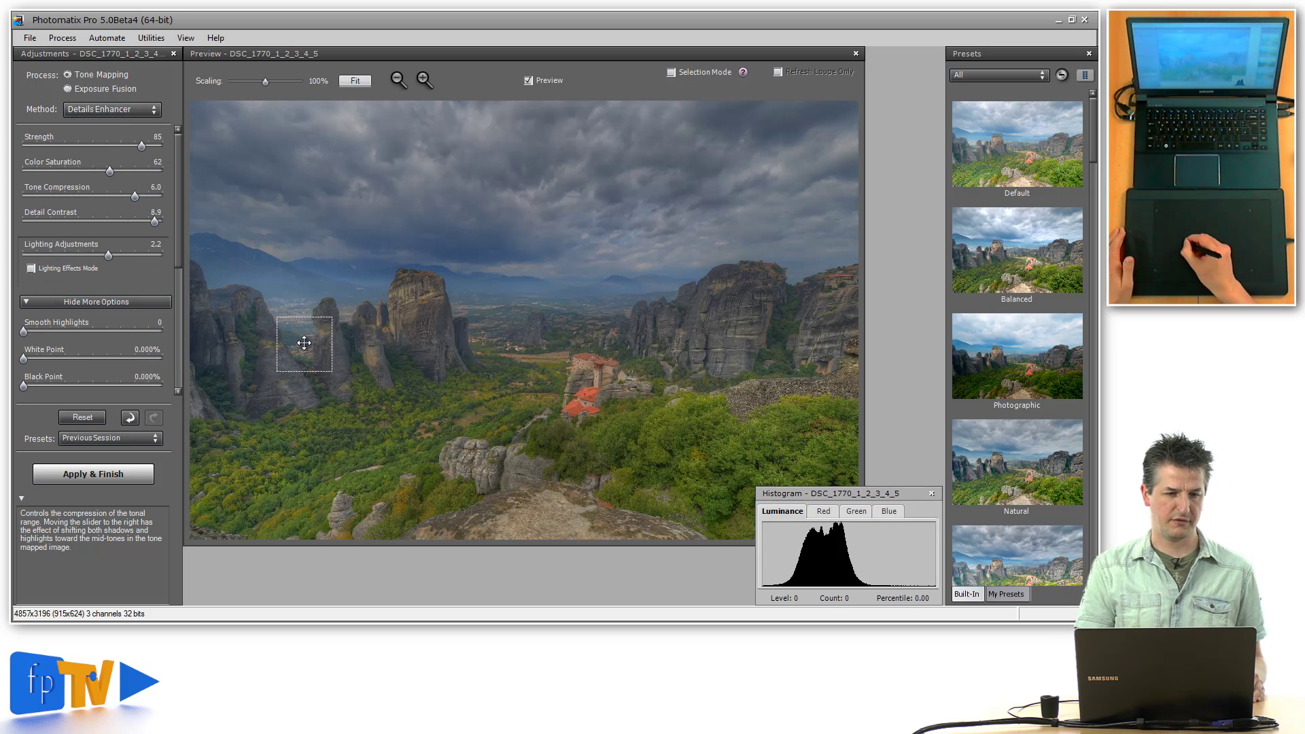
drag(179, 157, 174, 104)
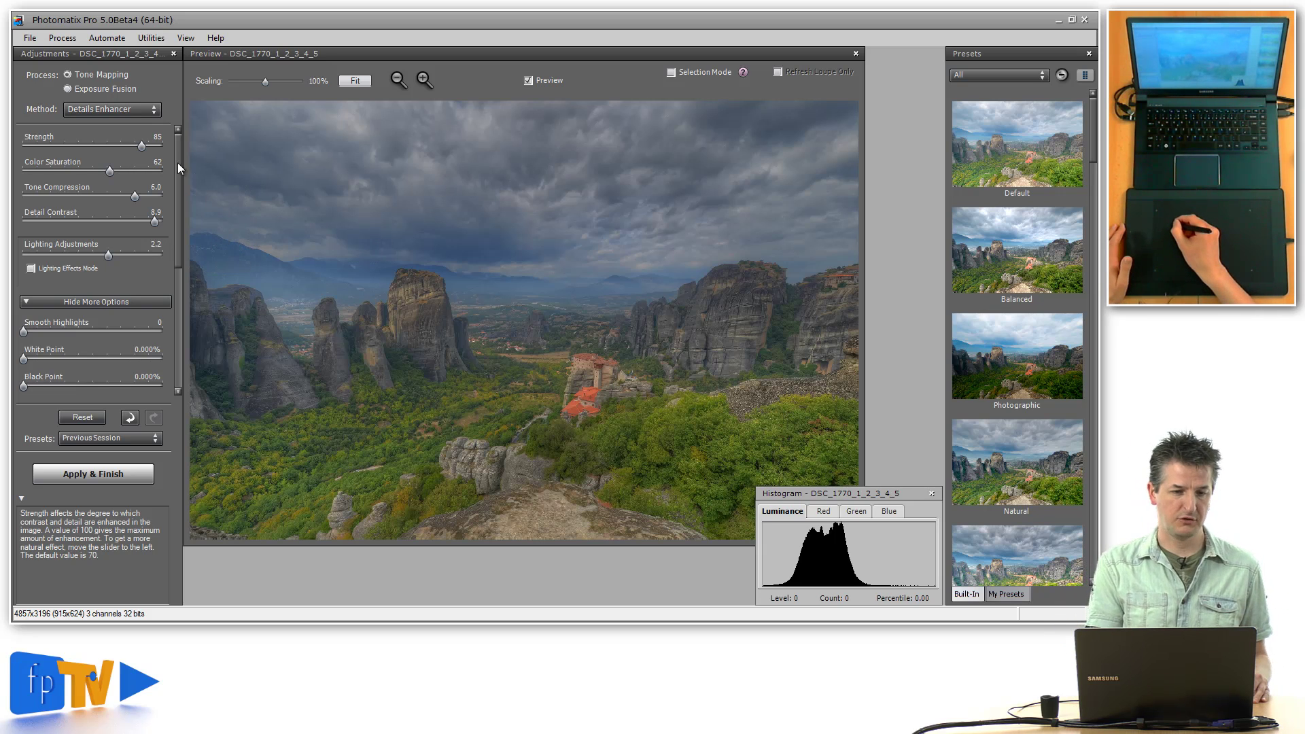
- Set the tone mapping method to Contrast Optimizer
click(154, 110)
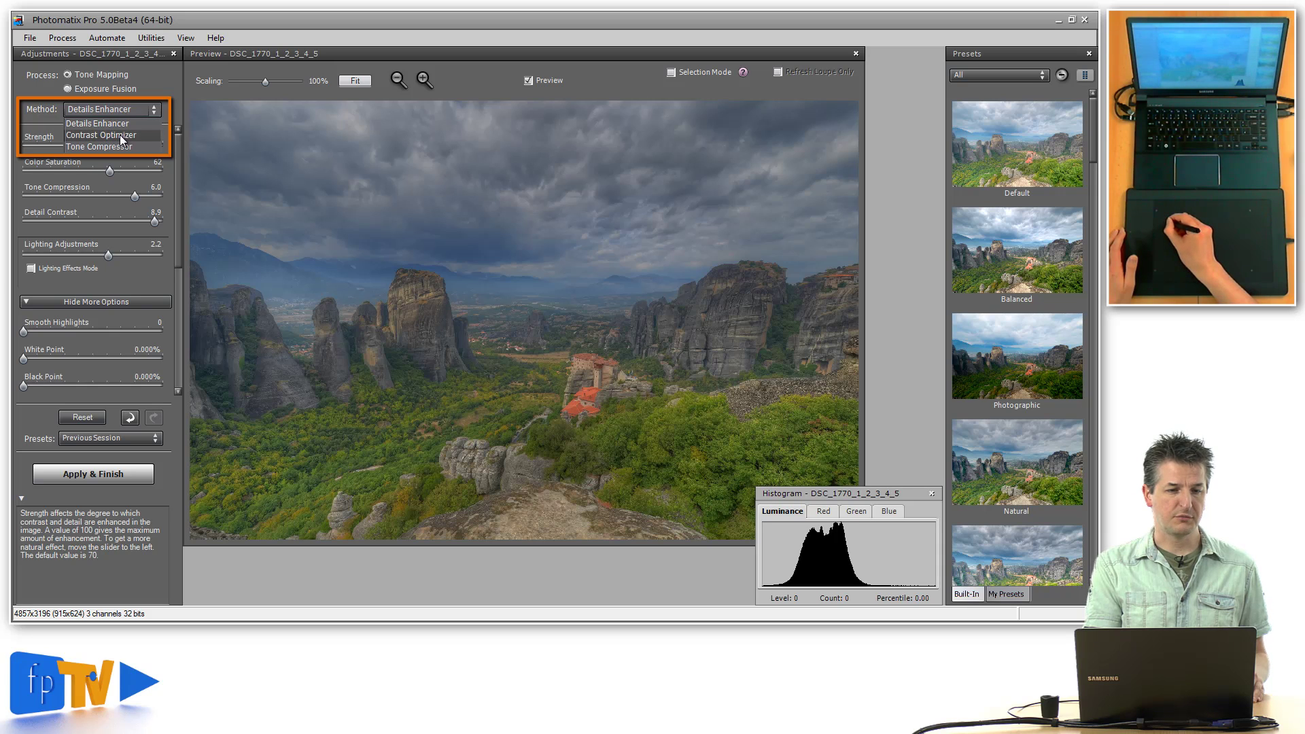
click(124, 112)
click(124, 112)
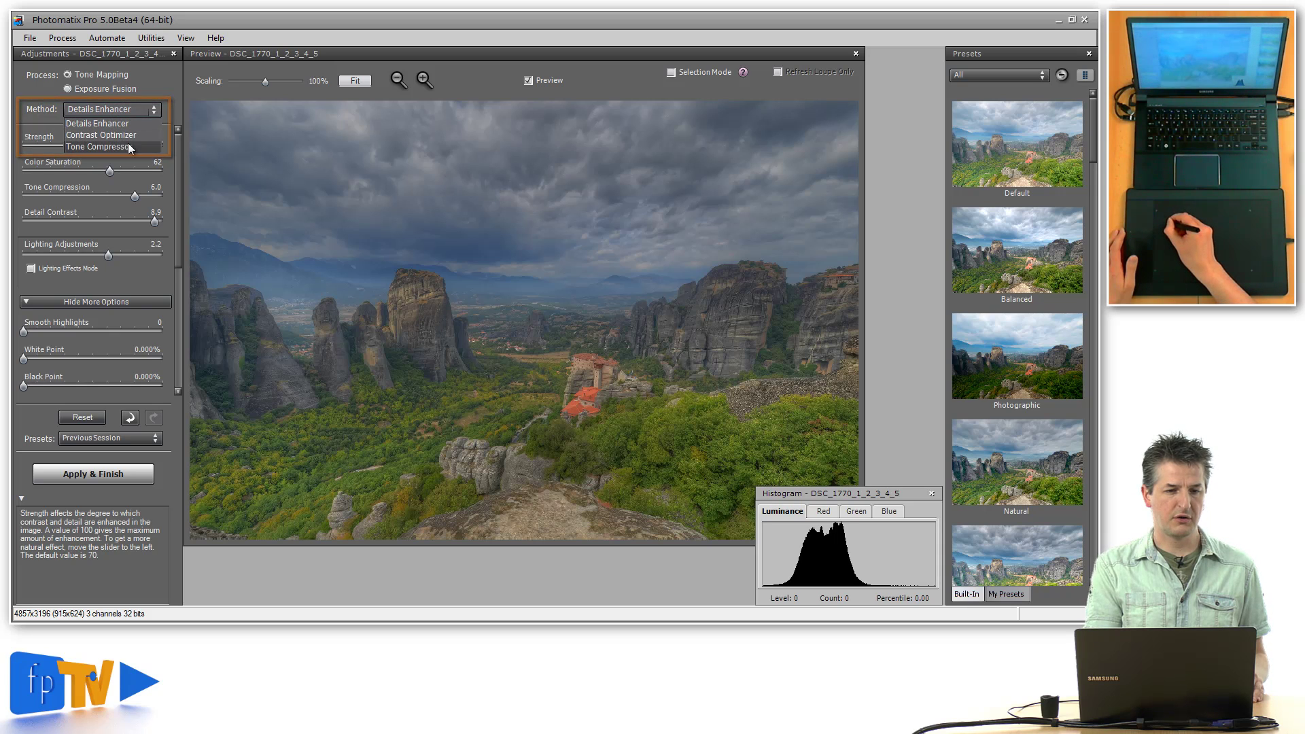
click(118, 134)
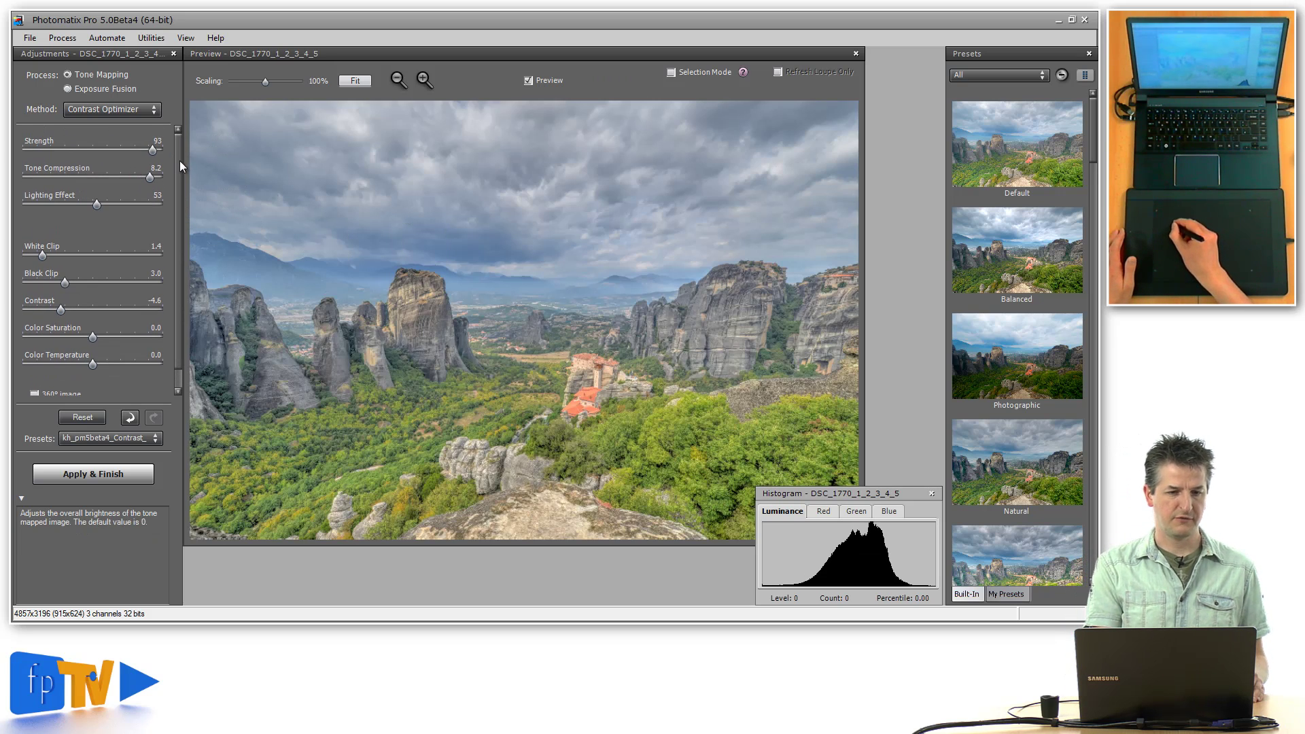
mouse_move(177, 157)
mouse_down()
mouse_move(181, 186)
mouse_move(177, 156)
mouse_up()
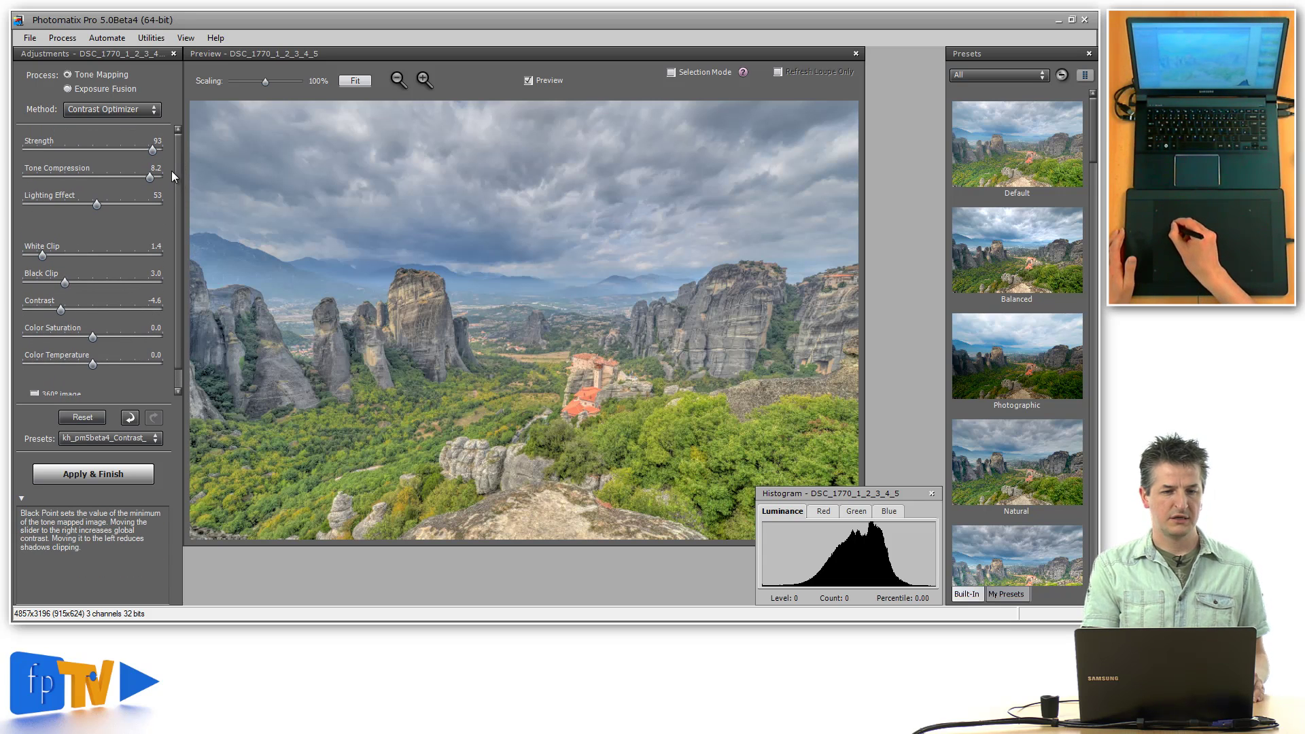
mouse_move(175, 170)
mouse_down()
mouse_move(176, 208)
mouse_move(174, 160)
mouse_up()
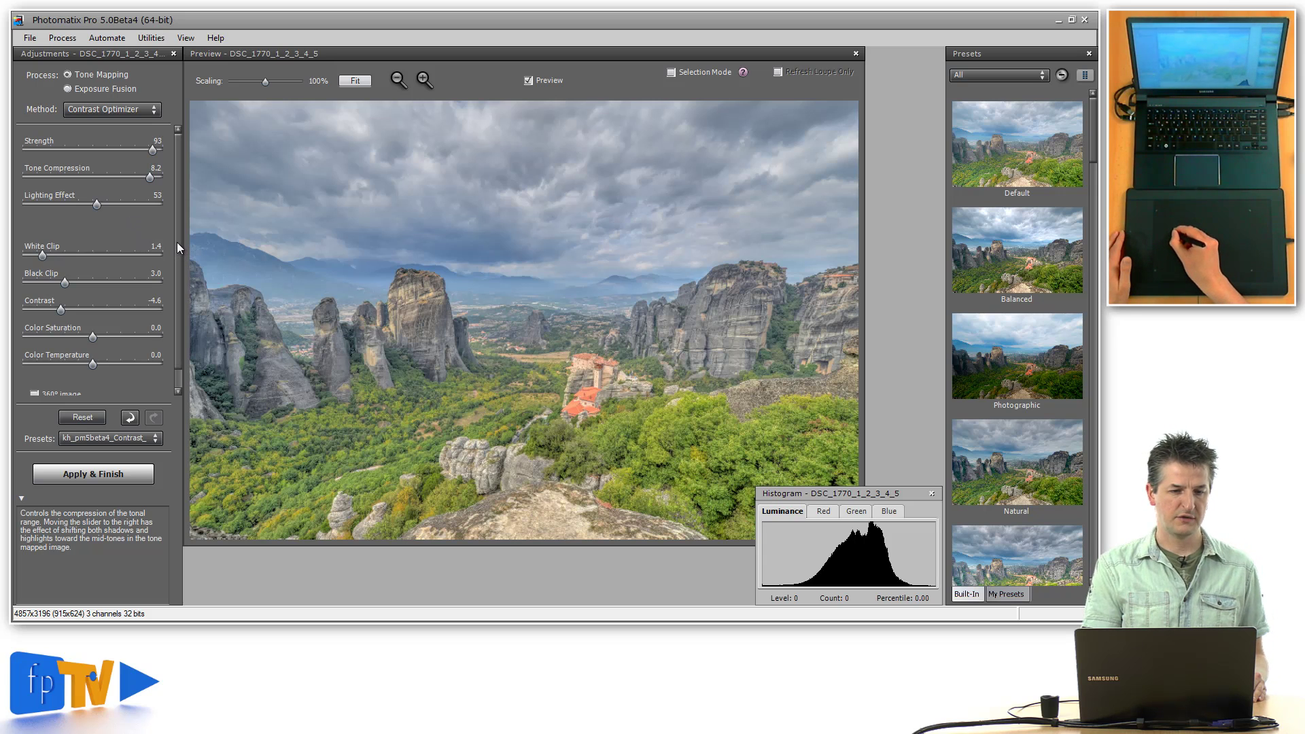
scroll(177, 242, down, 1)
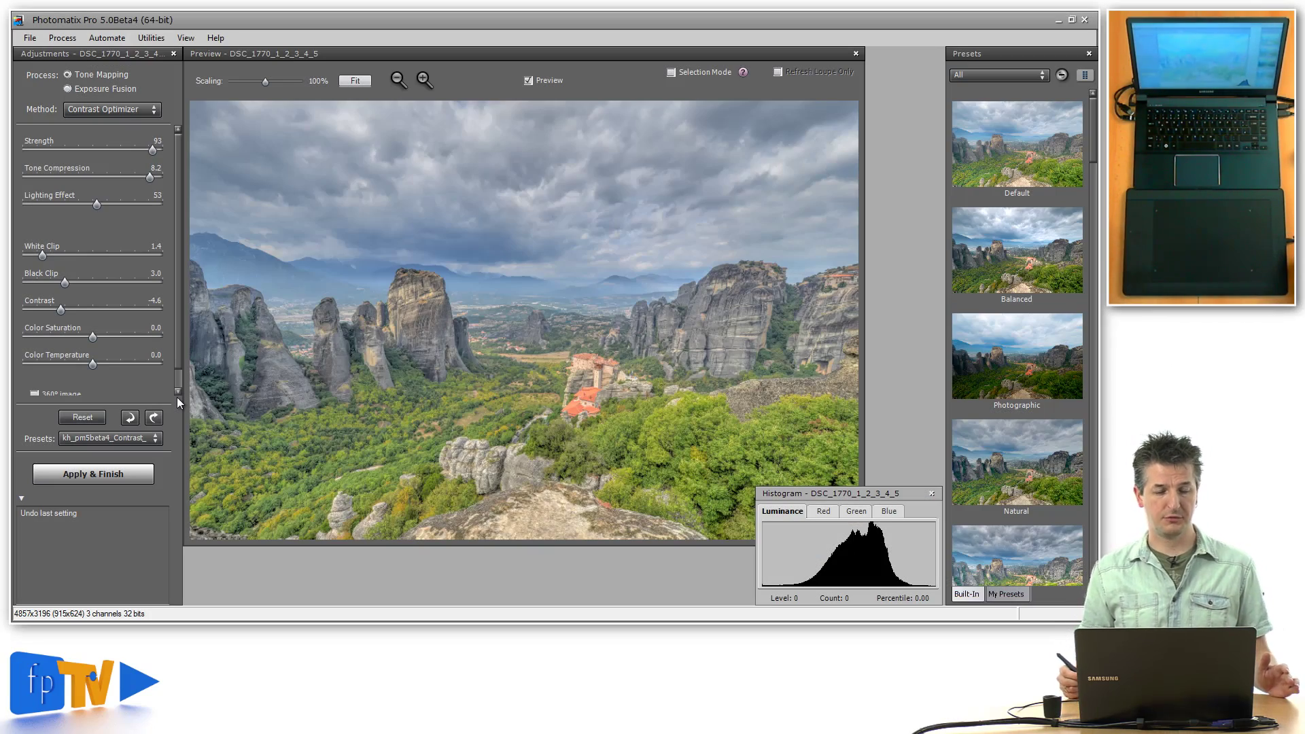
- Reset all Contrast Optimizer parameters to the Balanced base setting
click(84, 418)
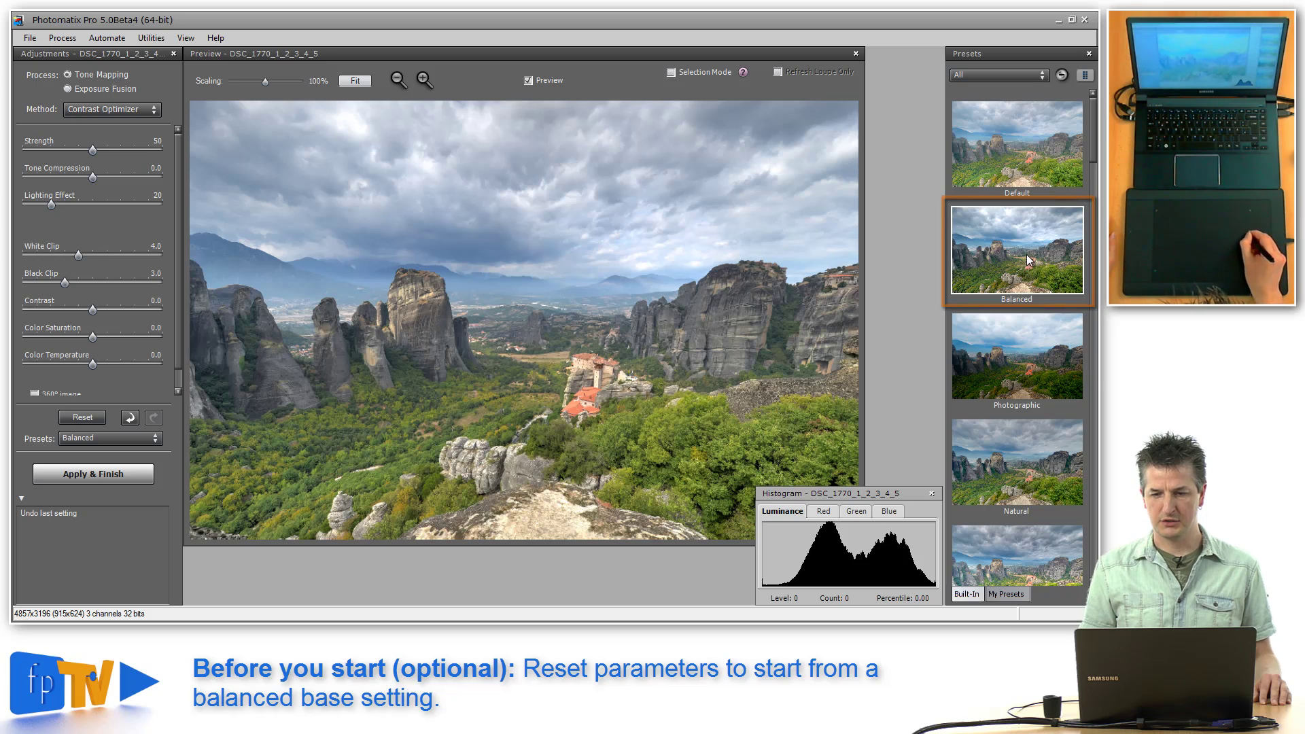
click(83, 420)
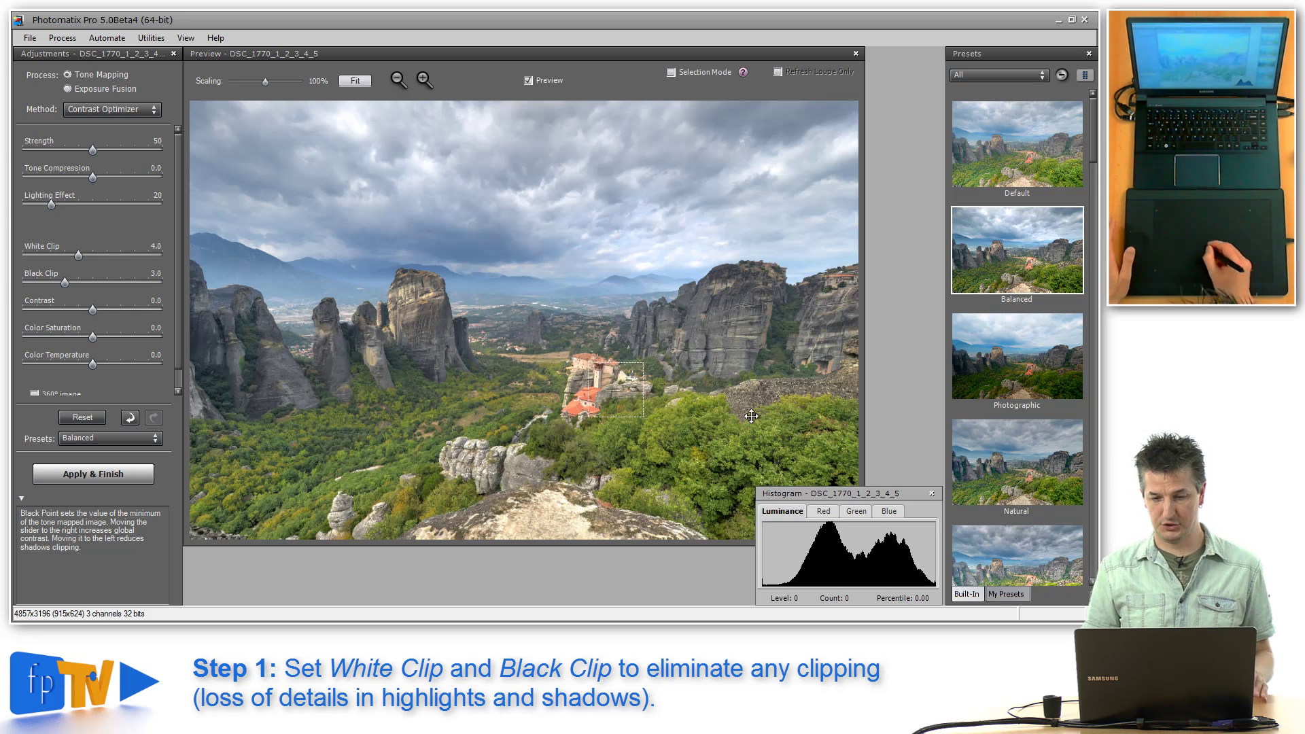
- Set White Clip to 1.9 and Black Clip to 1.3 to eliminate clipping in the highlights and shadows
drag(883, 496, 863, 448)
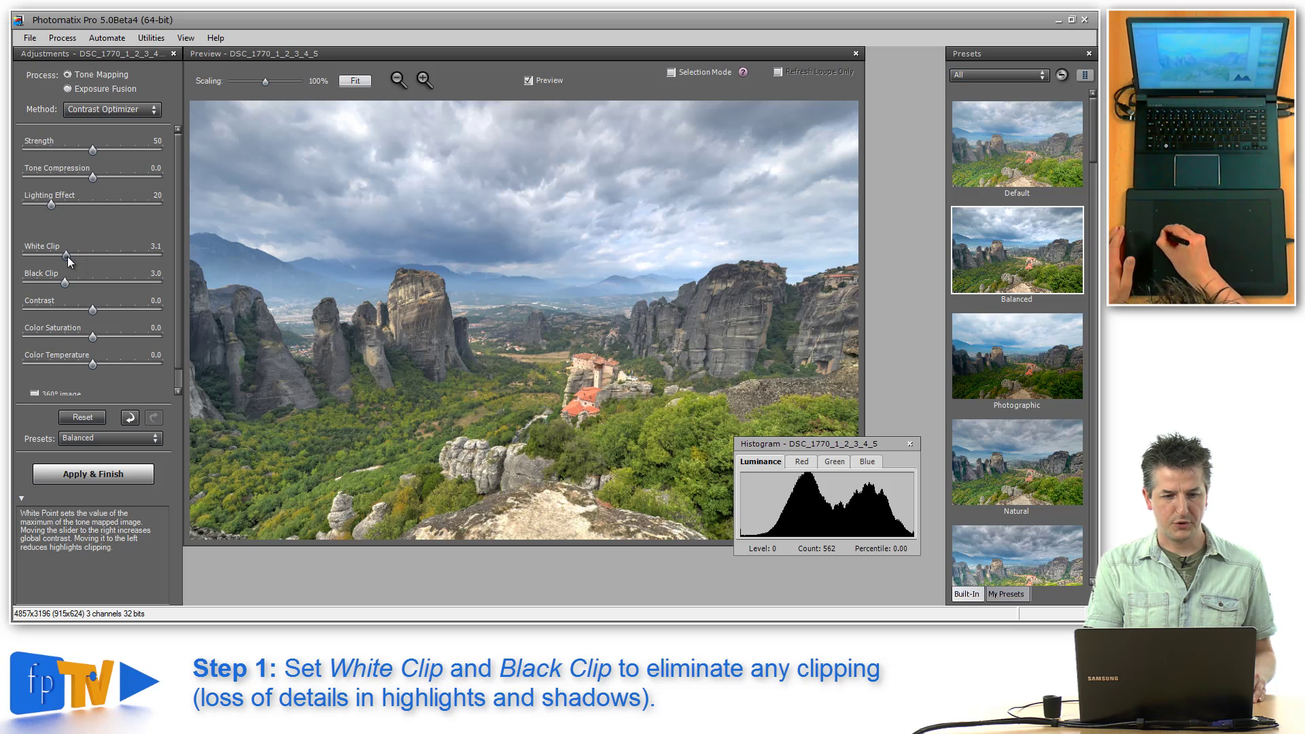
drag(58, 255, 56, 255)
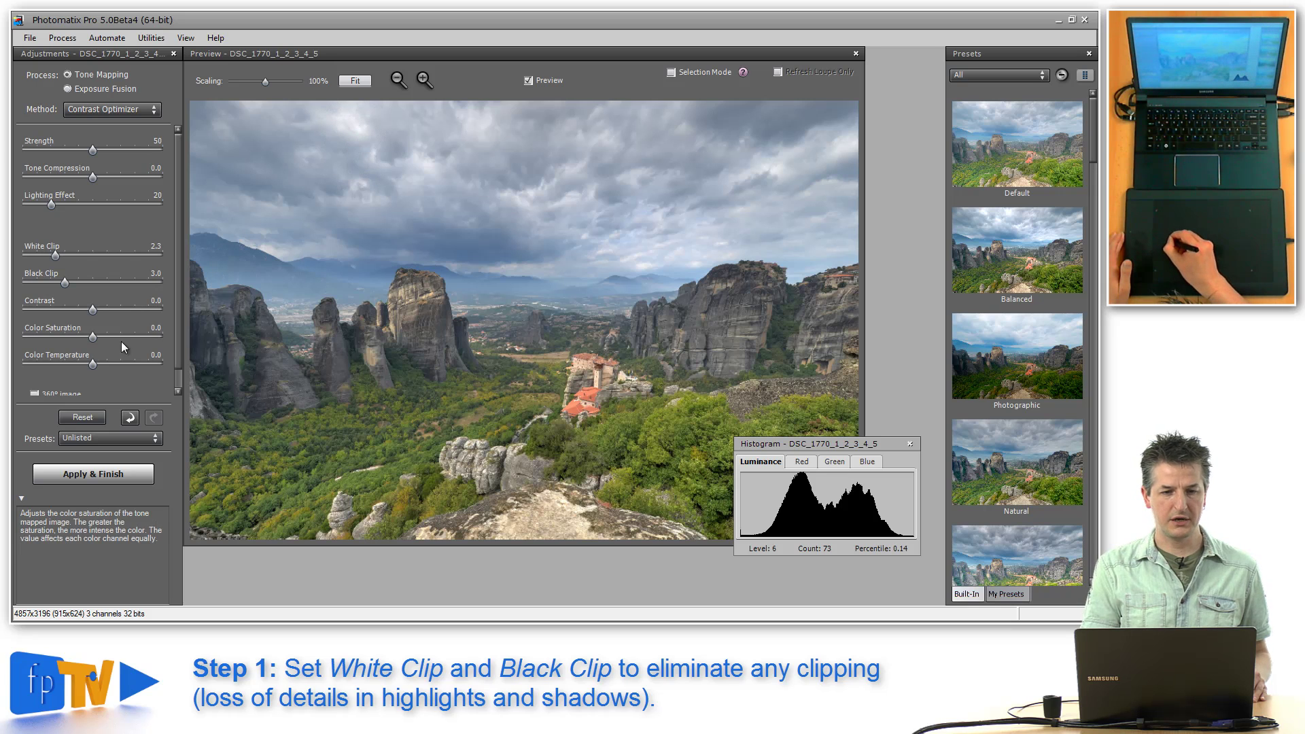
drag(55, 256, 121, 254)
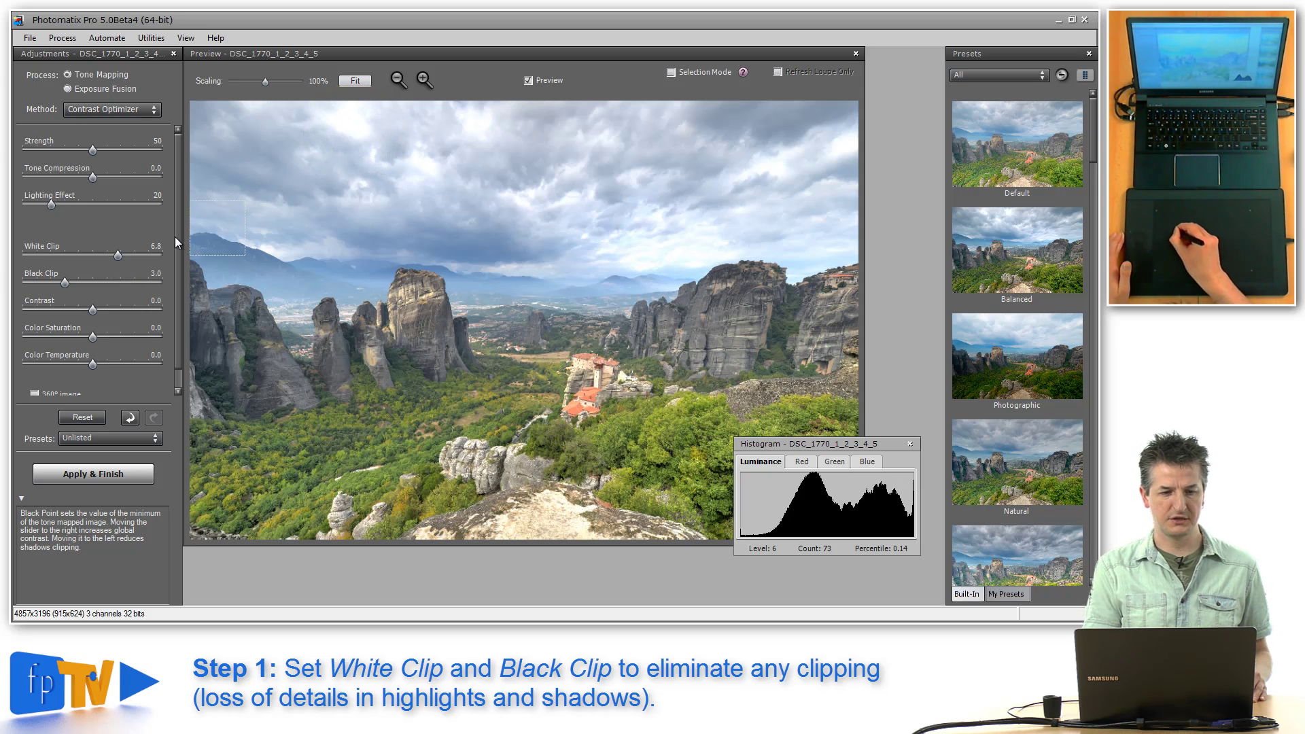
drag(52, 256, 52, 258)
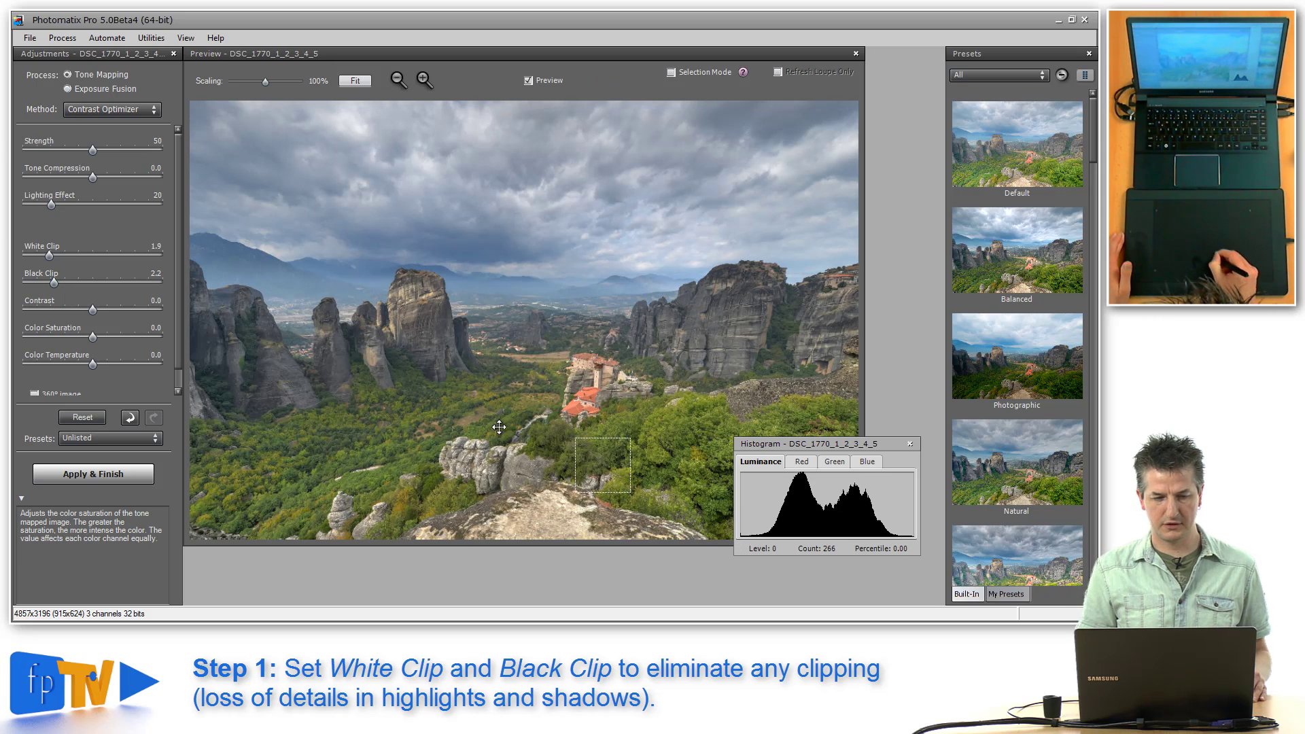
drag(48, 281, 42, 284)
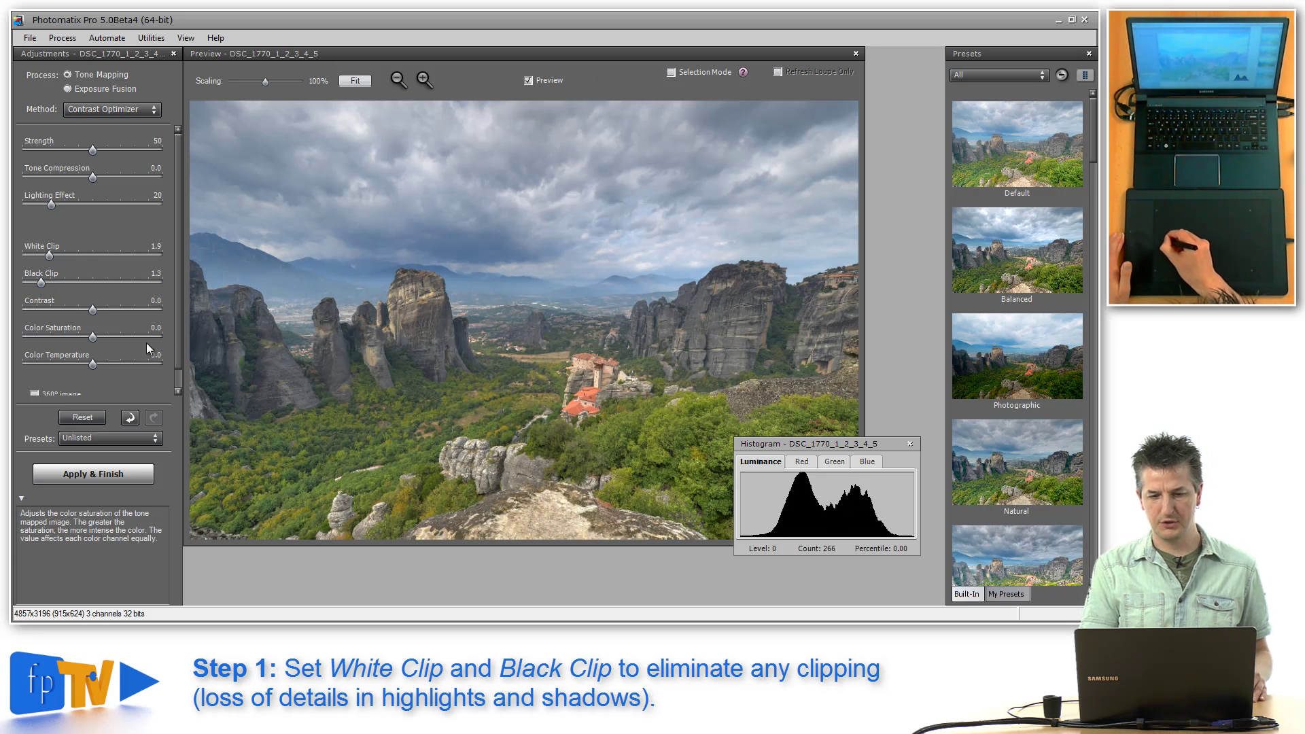
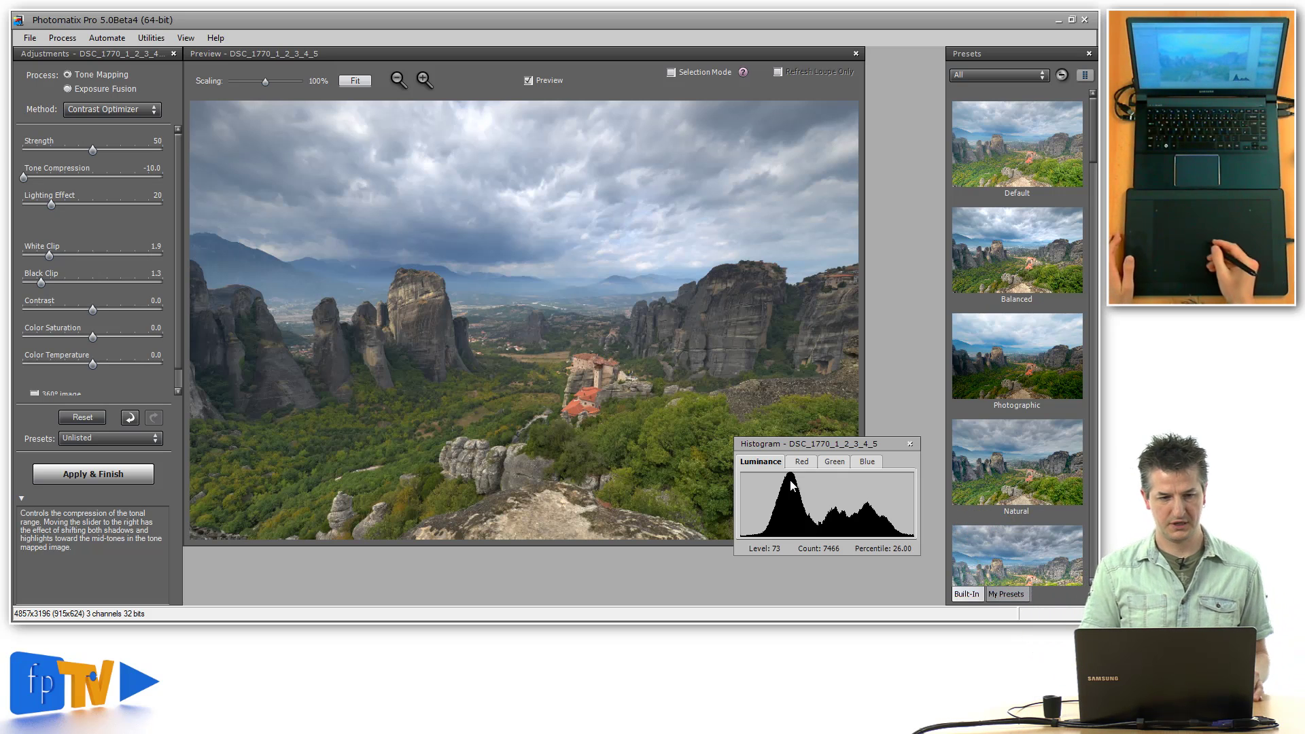
- Compare the image and histogram with Tone Compression at its extremes, 10.0 and -10.0
drag(24, 177, 162, 176)
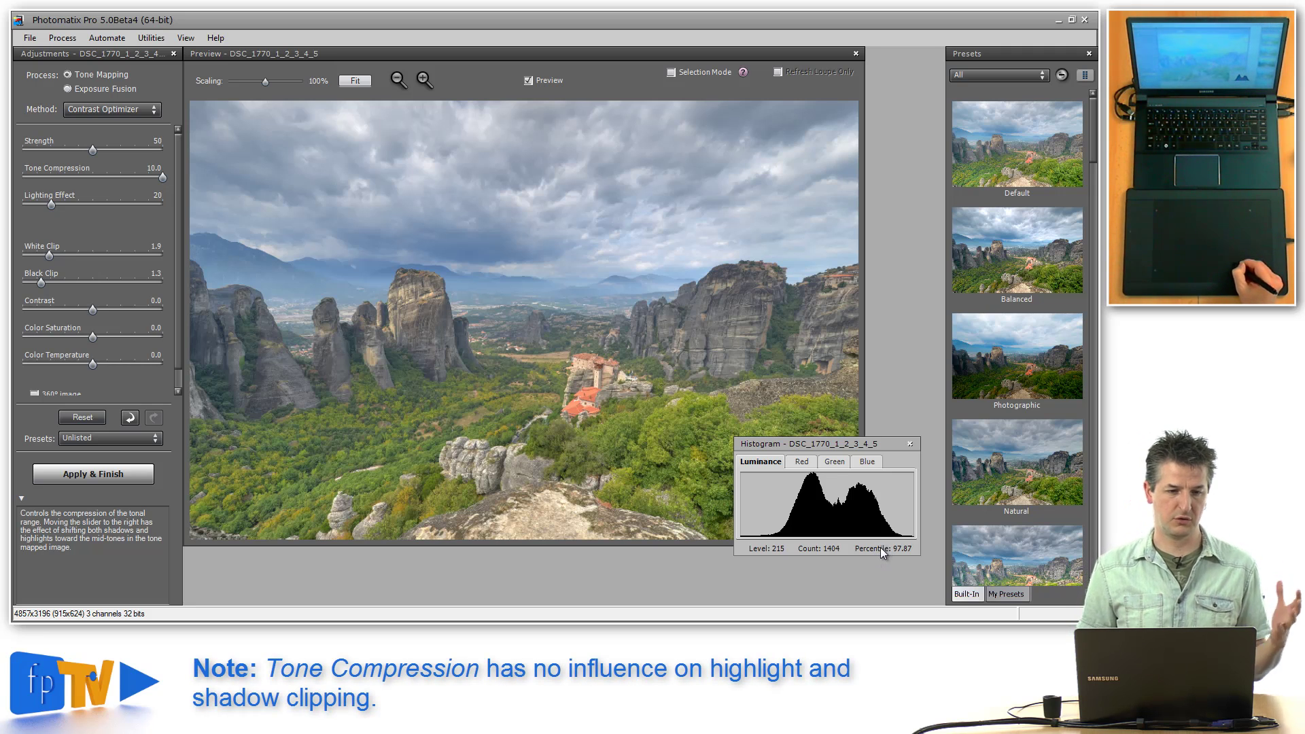
drag(163, 177, 20, 179)
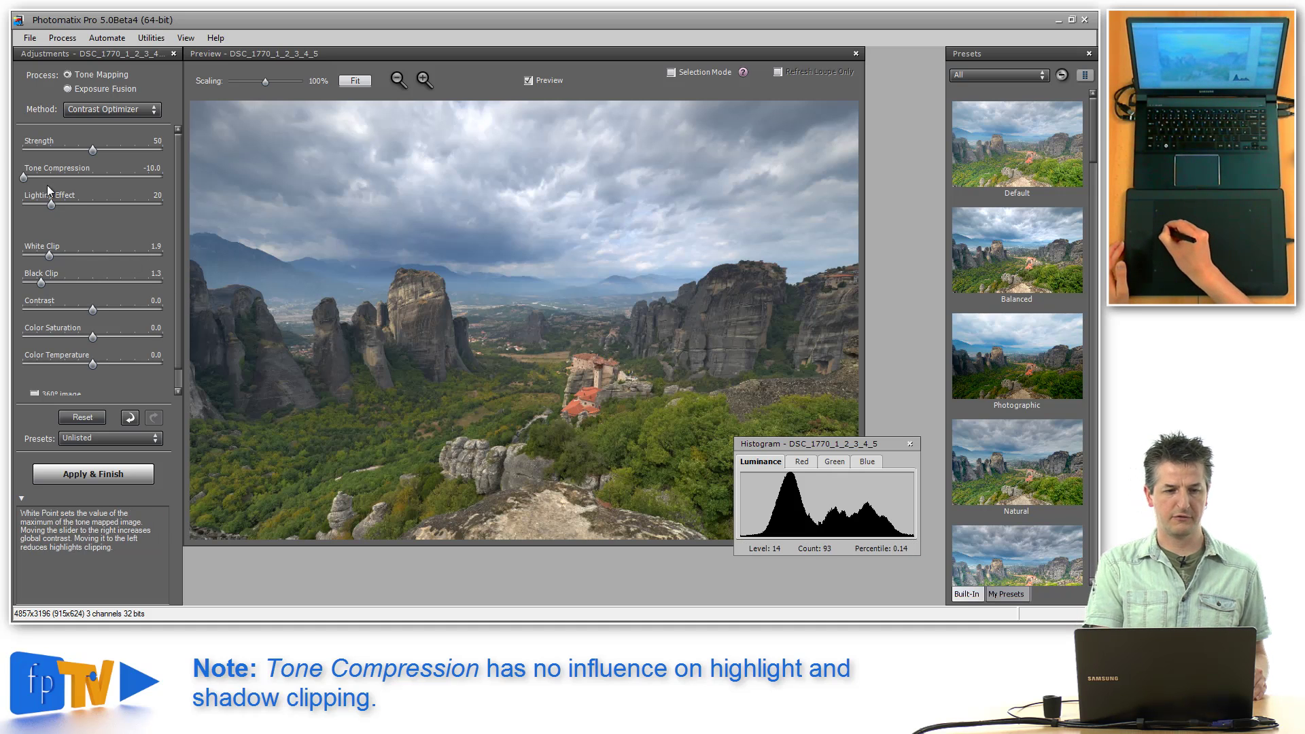
drag(26, 177, 178, 158)
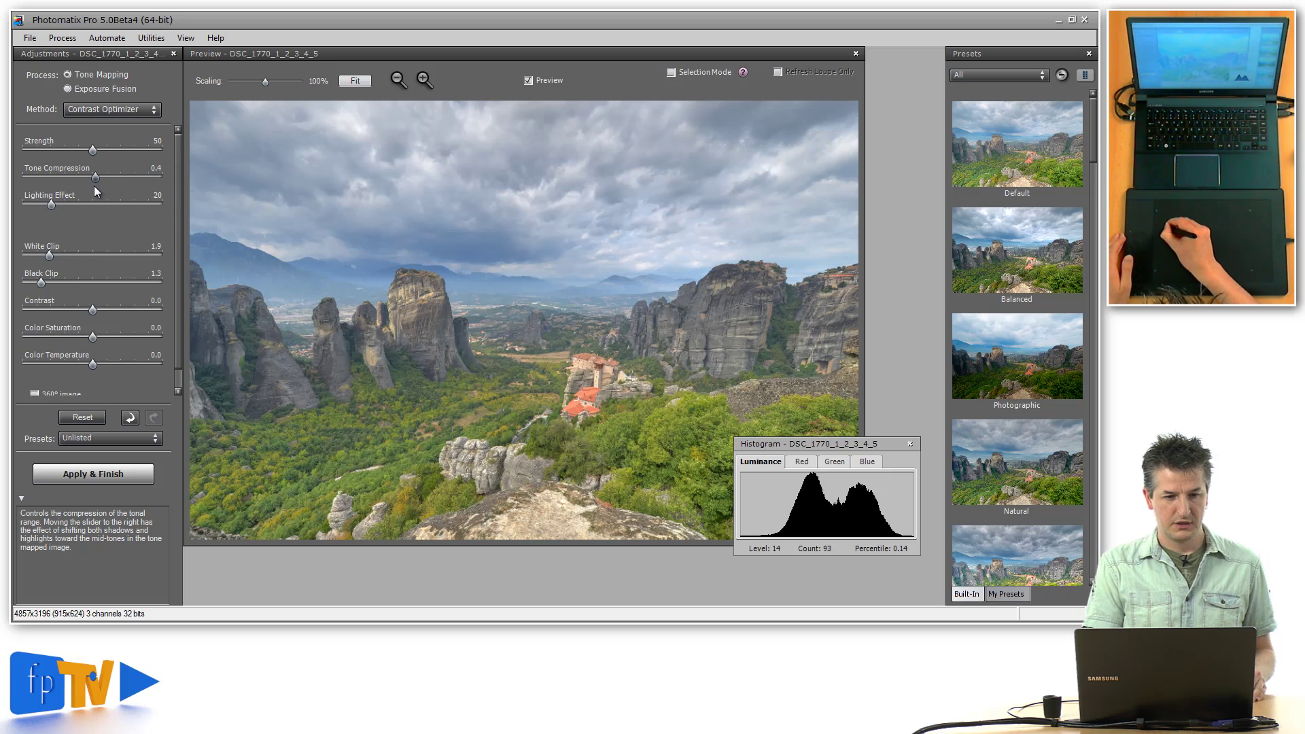
- Lower Tone Compression to -4.1 and move the histogram away from the middle of the image
mouse_move(91, 179)
mouse_down()
mouse_move(100, 184)
mouse_move(84, 181)
mouse_up()
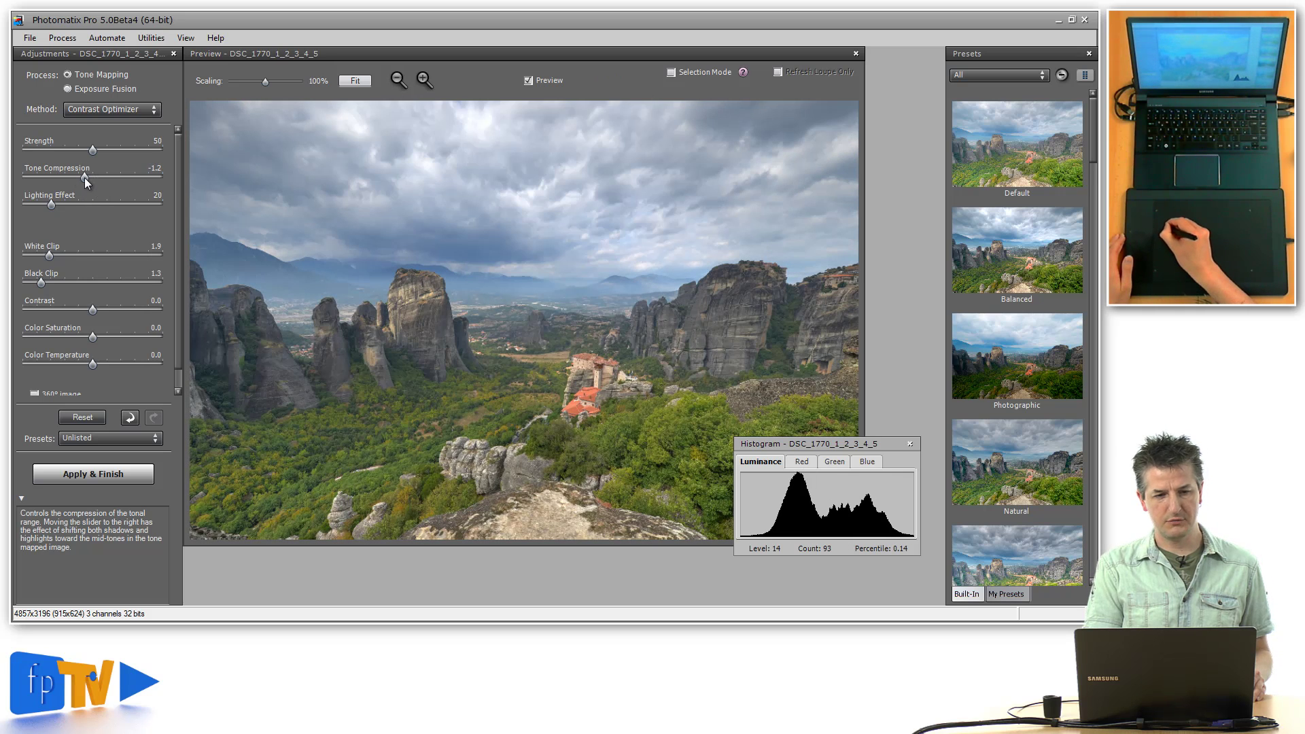
drag(106, 172, 68, 177)
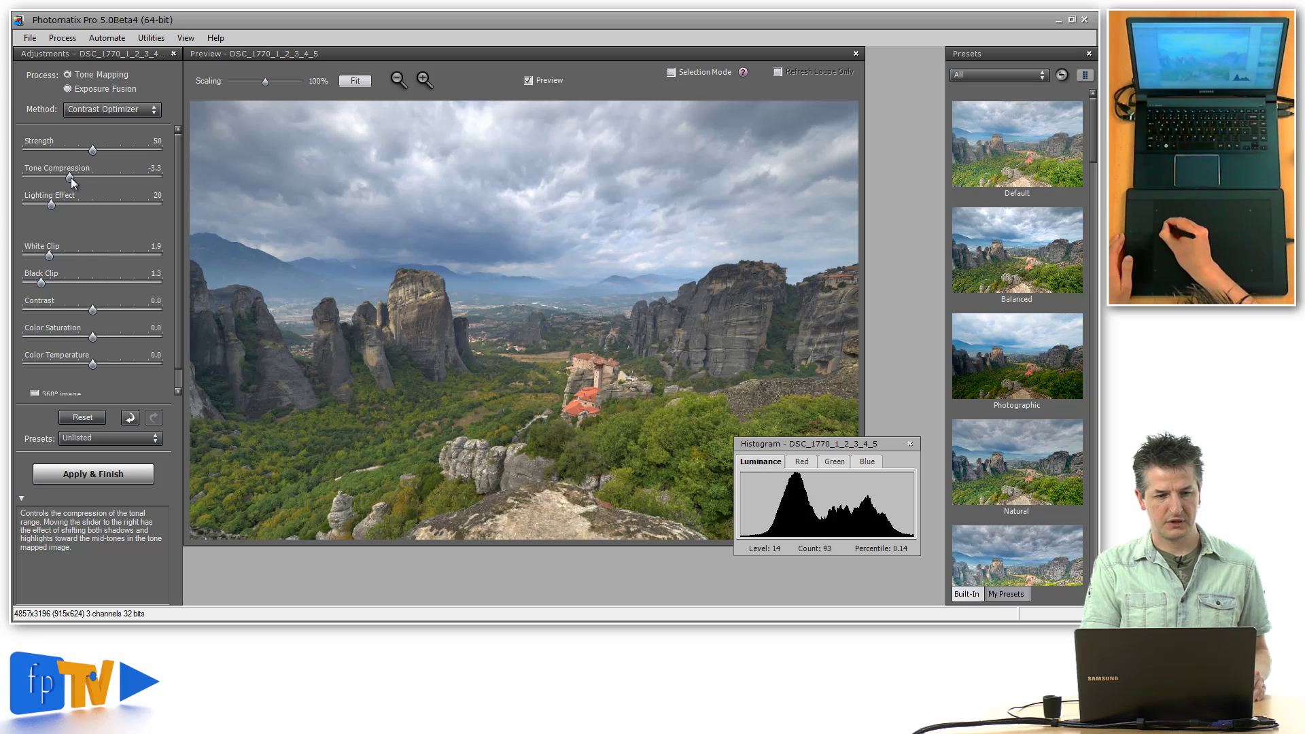
drag(63, 177, 64, 177)
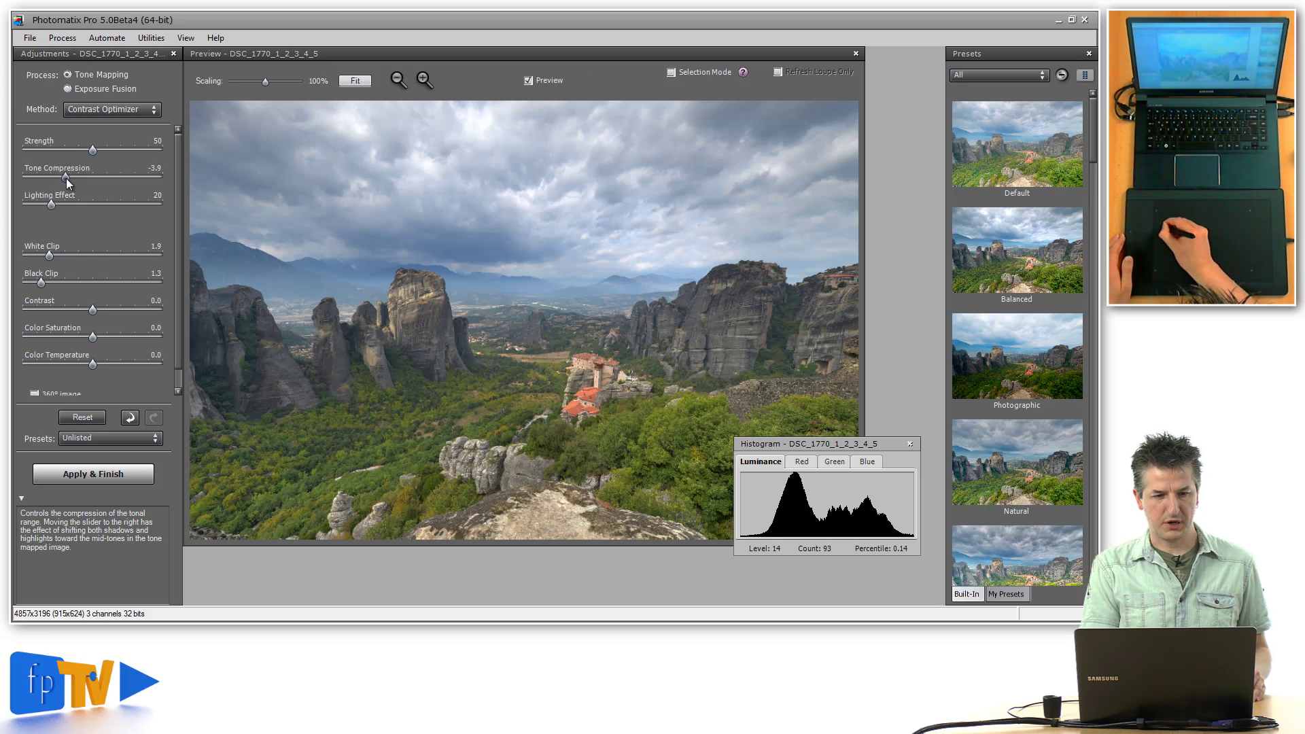
drag(66, 178, 66, 178)
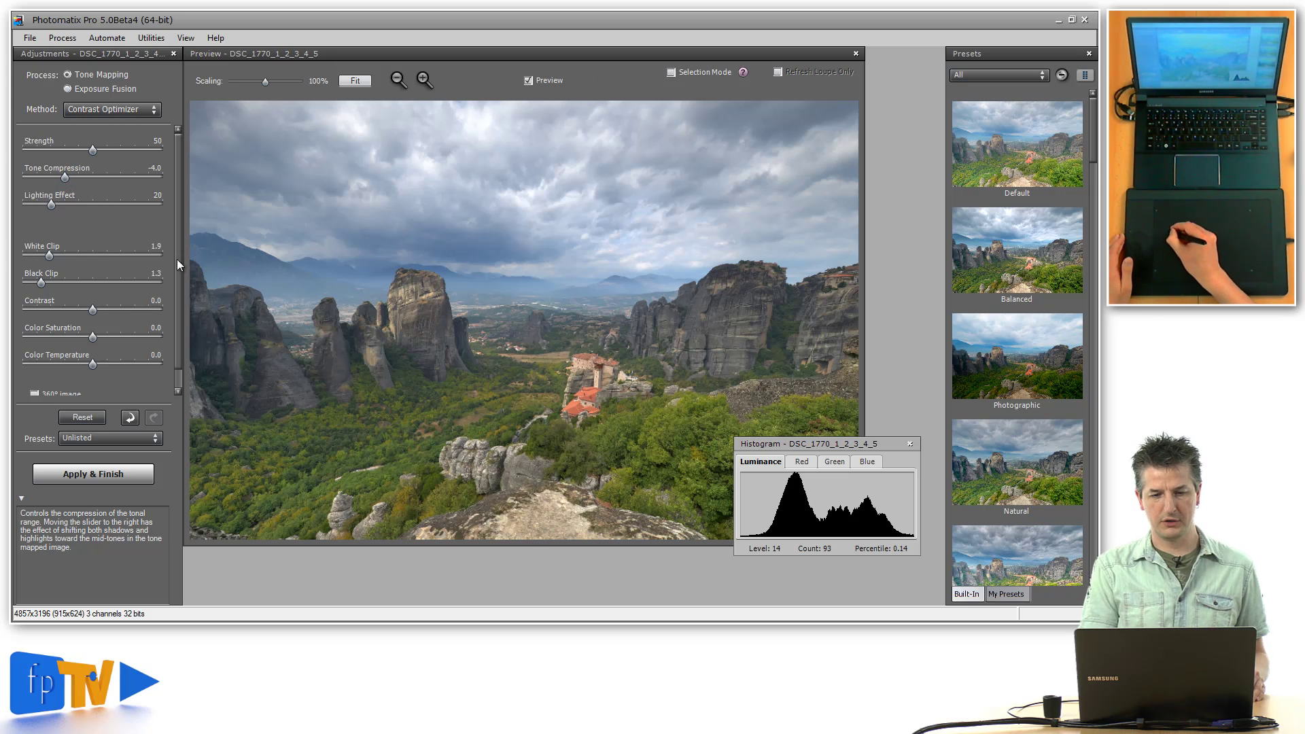
drag(847, 446, 886, 492)
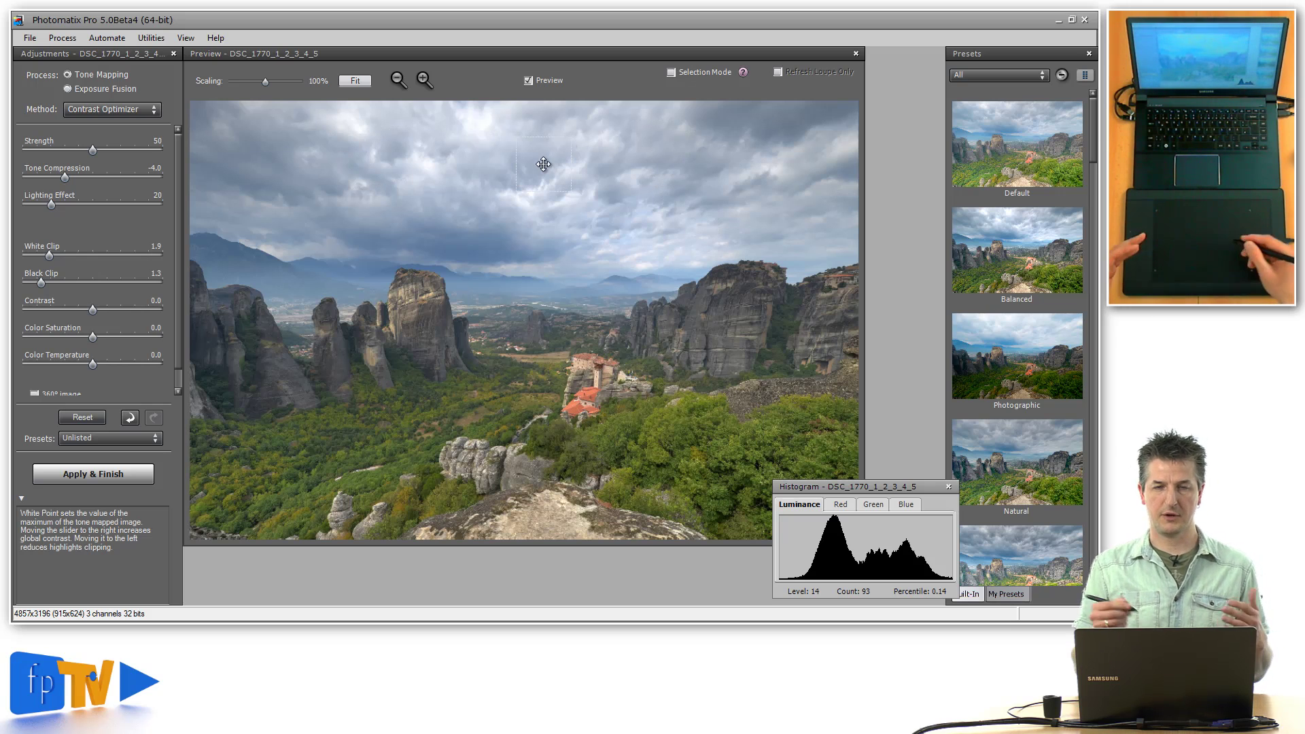
click(73, 181)
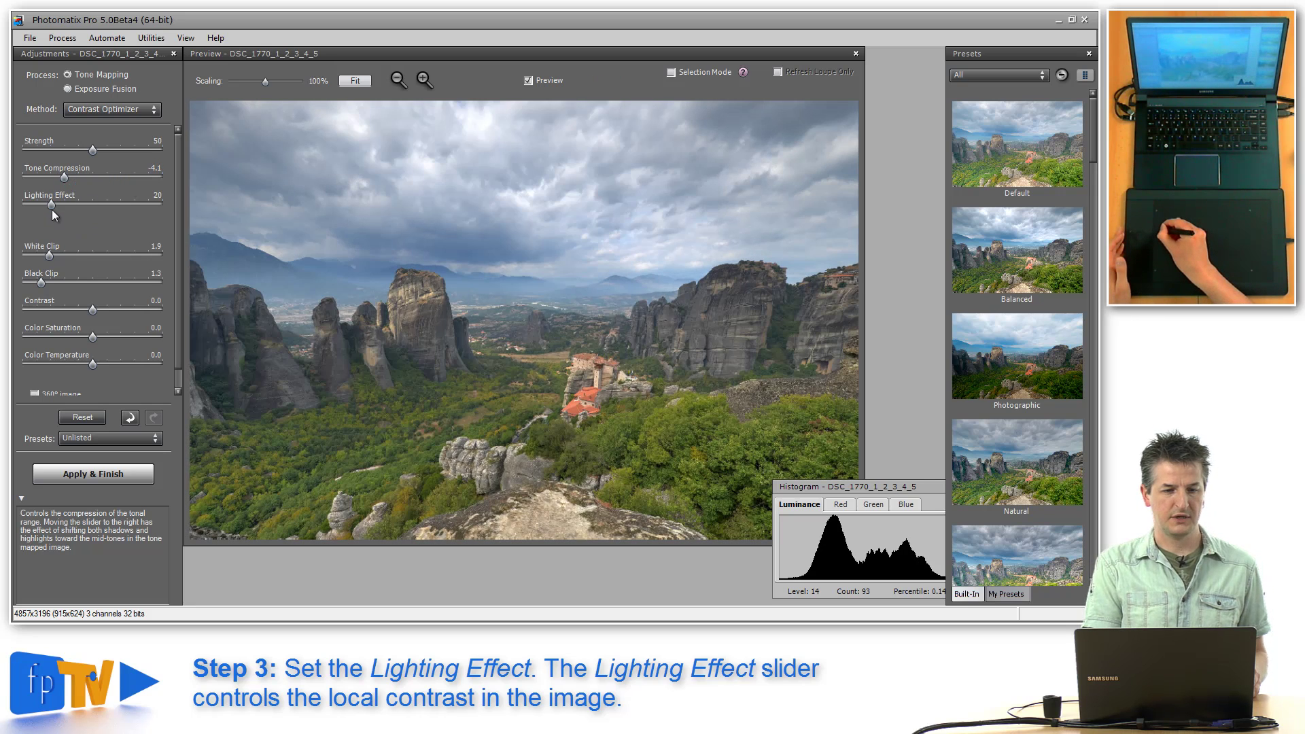
- Try stronger Lighting Effect values up to 100, and settle on 28 for the local contrast
drag(58, 204, 76, 202)
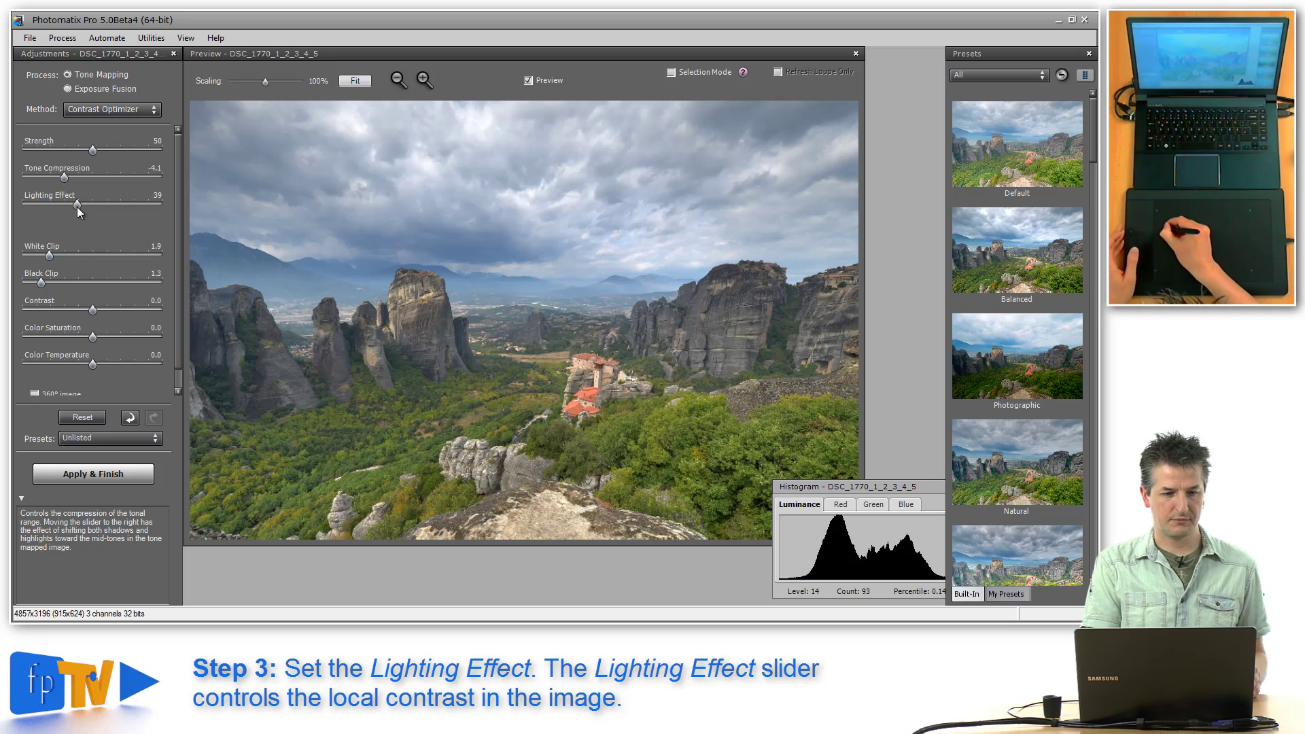
drag(80, 205, 132, 216)
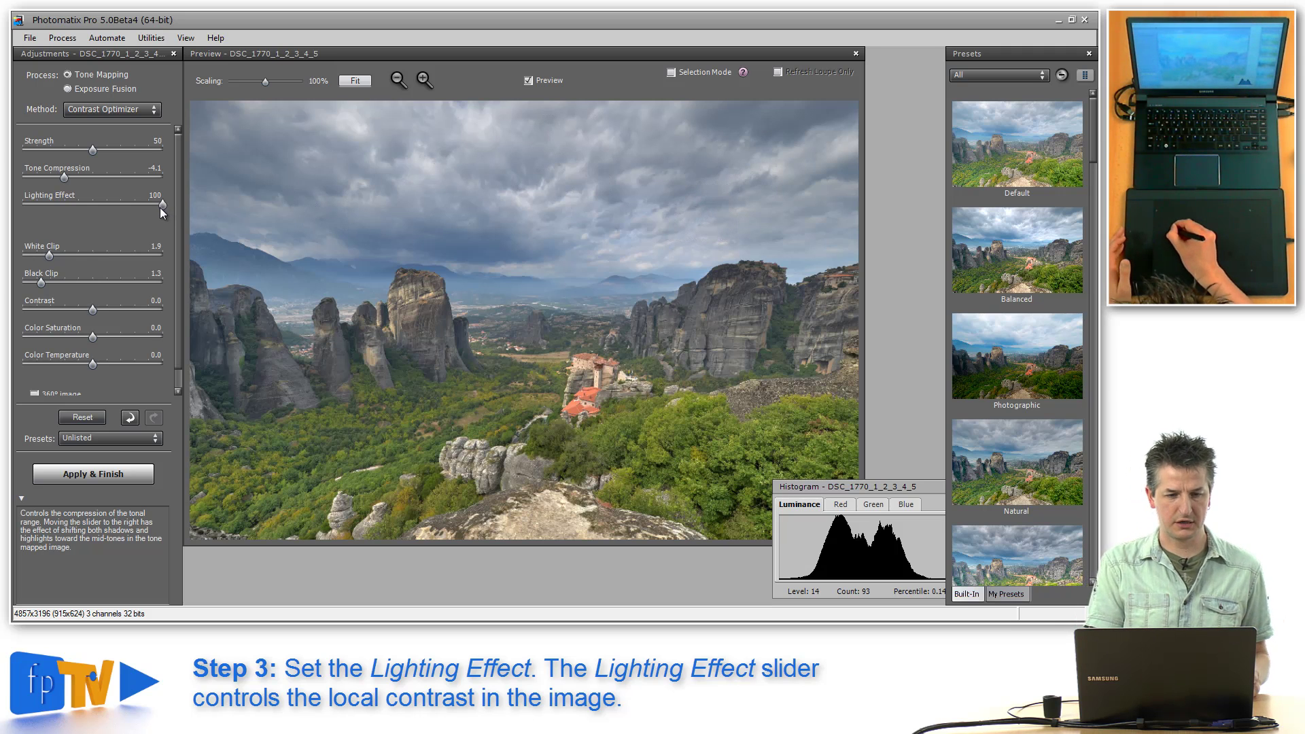
drag(162, 206, 87, 218)
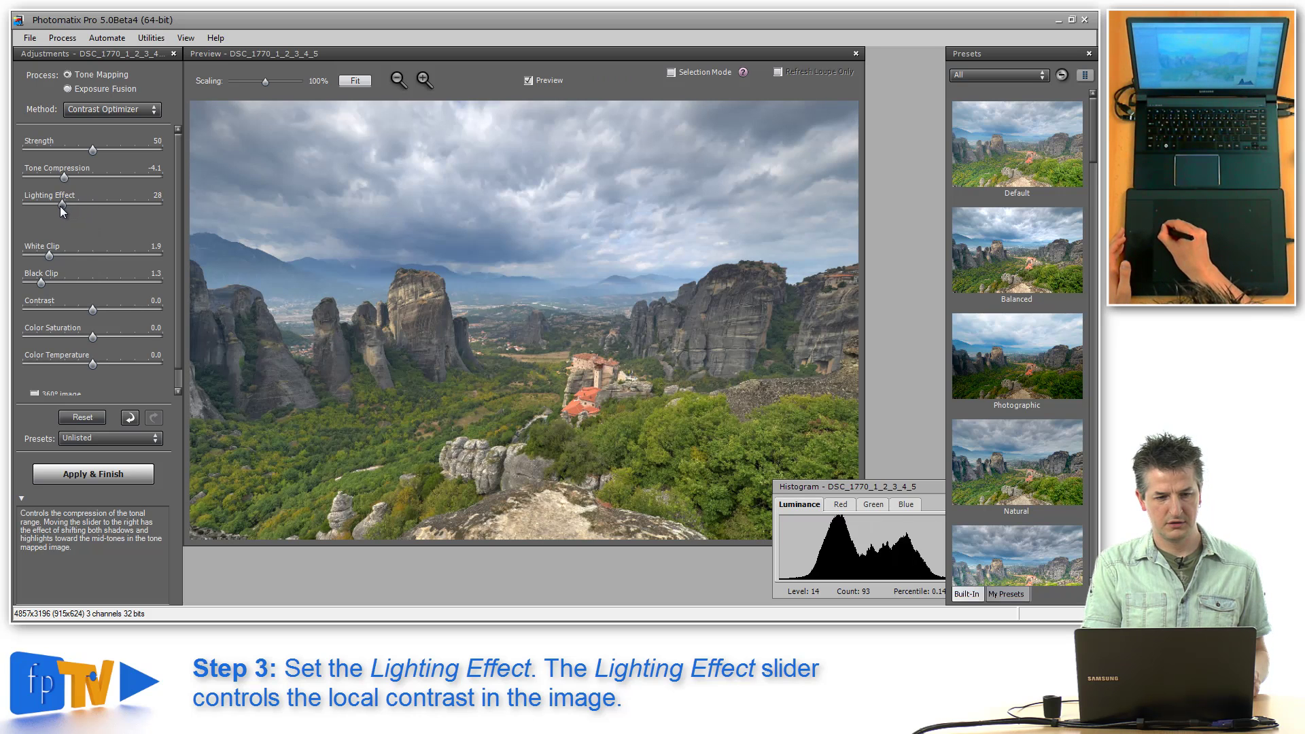
drag(60, 205, 63, 205)
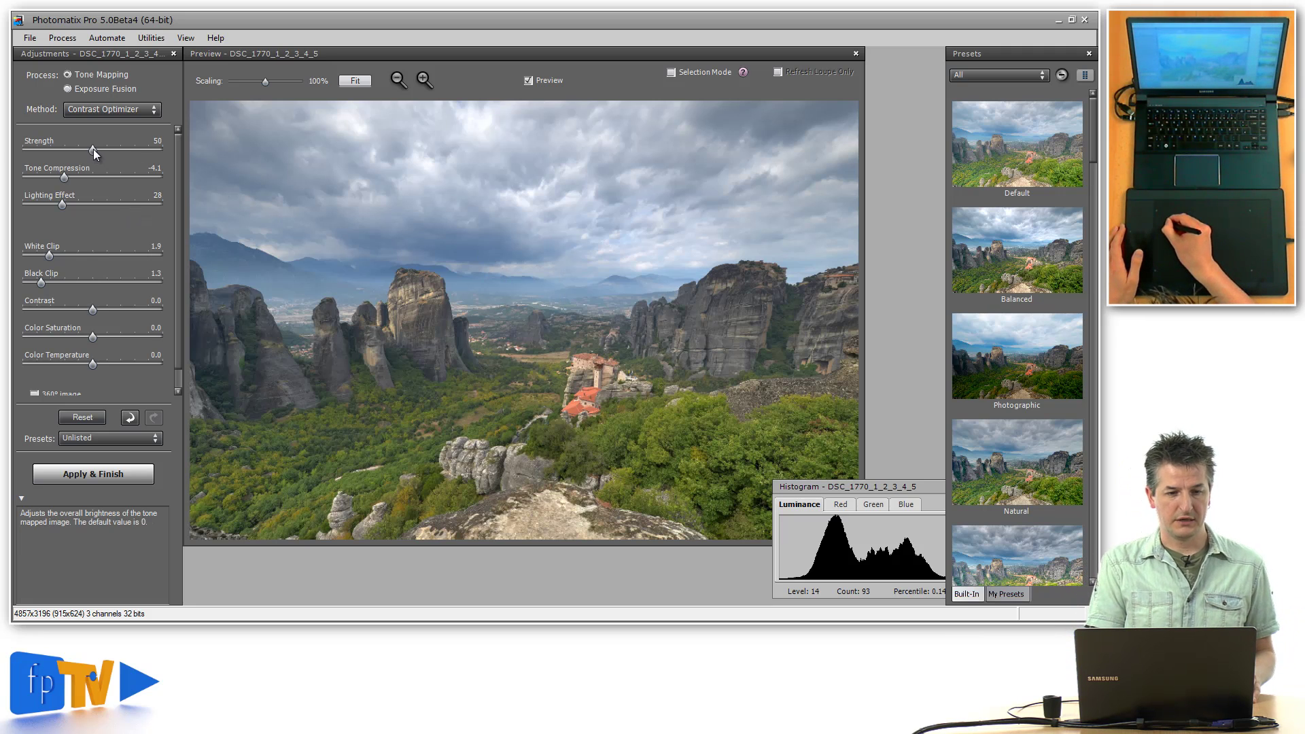
- Try Strength values of 64 and 89 for the overall effect, and settle on 43
drag(94, 151, 112, 152)
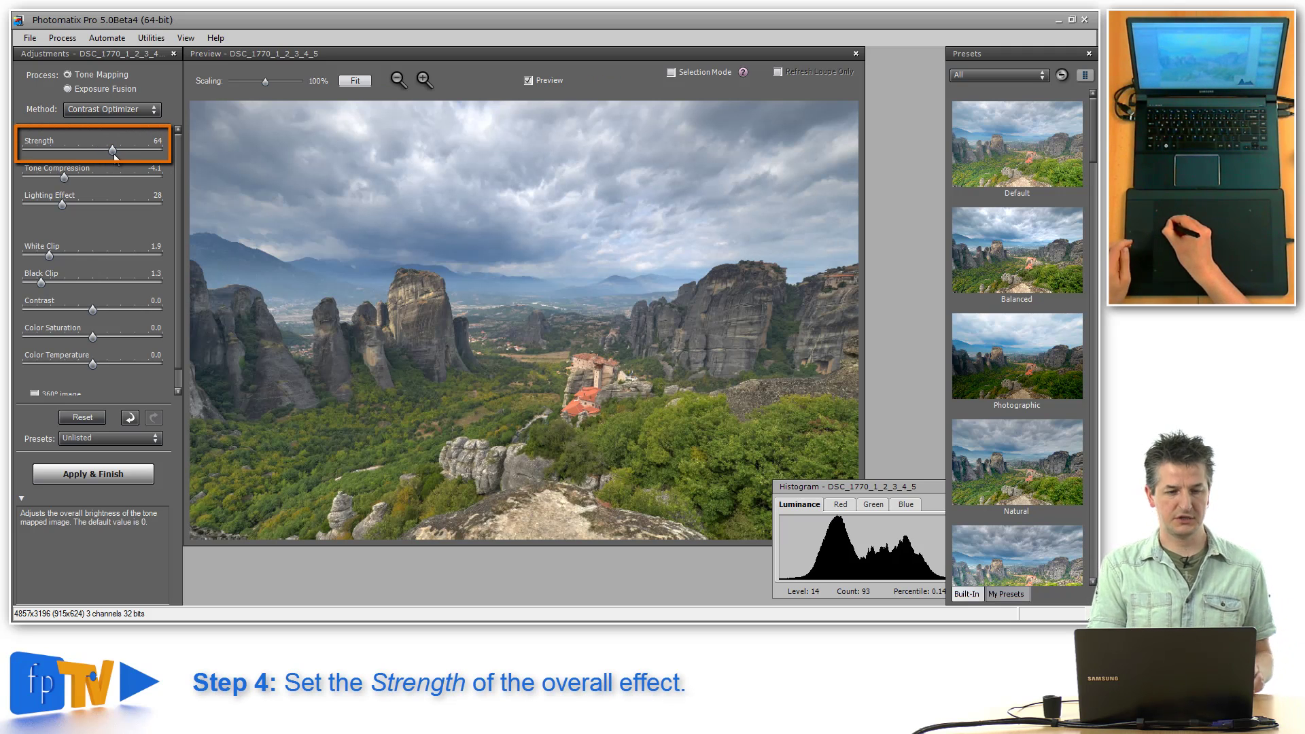
drag(112, 150, 148, 153)
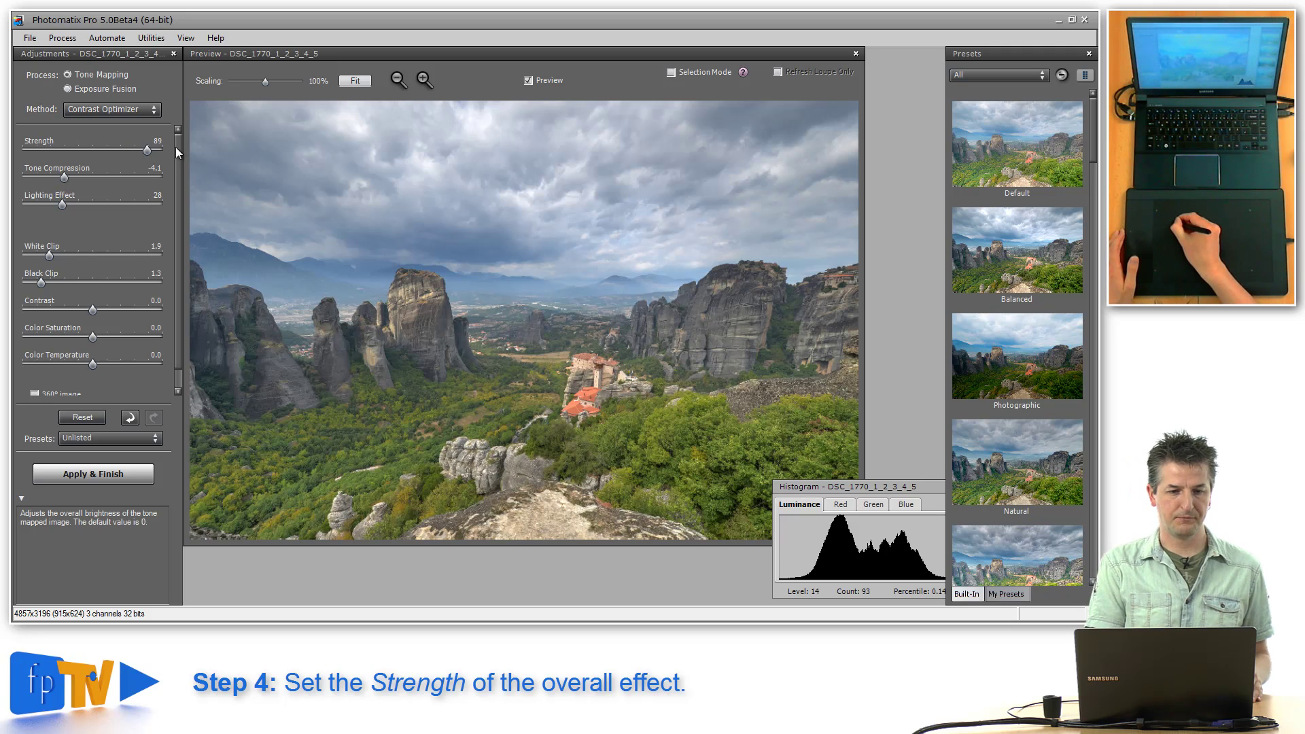
mouse_move(80, 162)
mouse_down()
mouse_move(42, 153)
mouse_move(81, 150)
mouse_up()
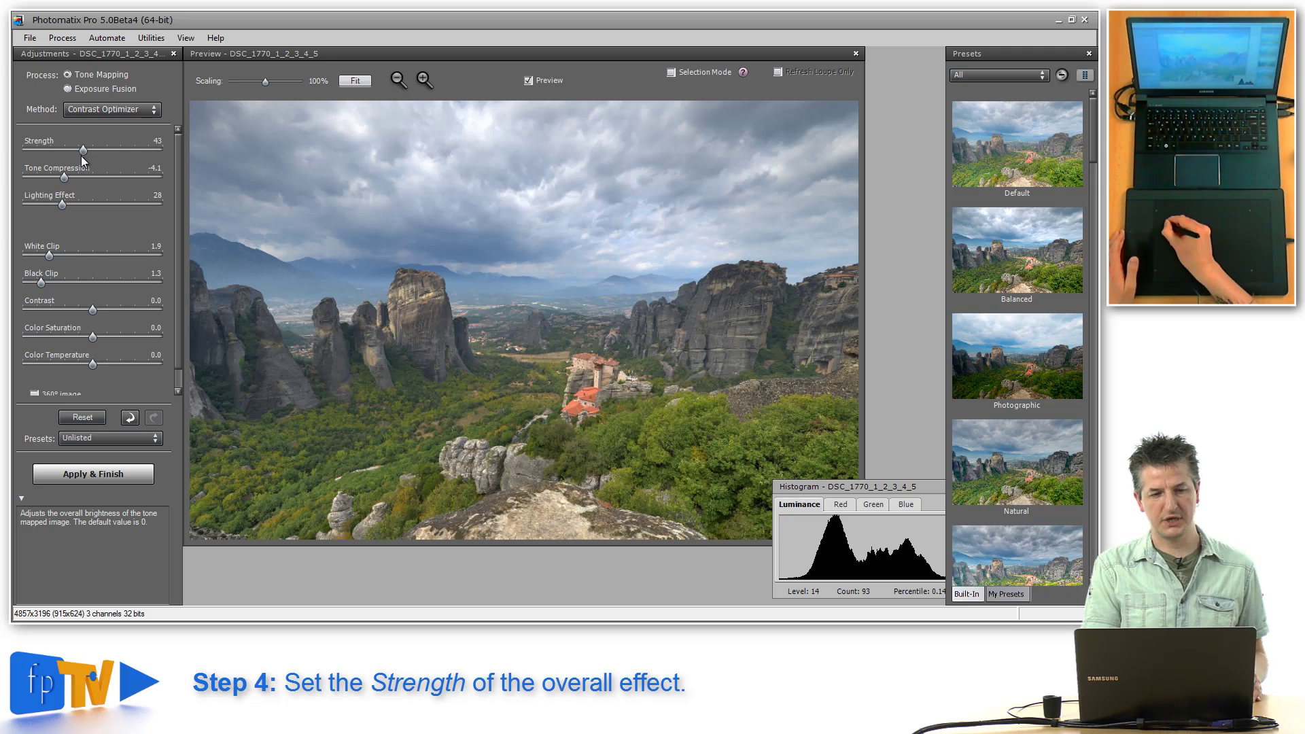
mouse_move(75, 171)
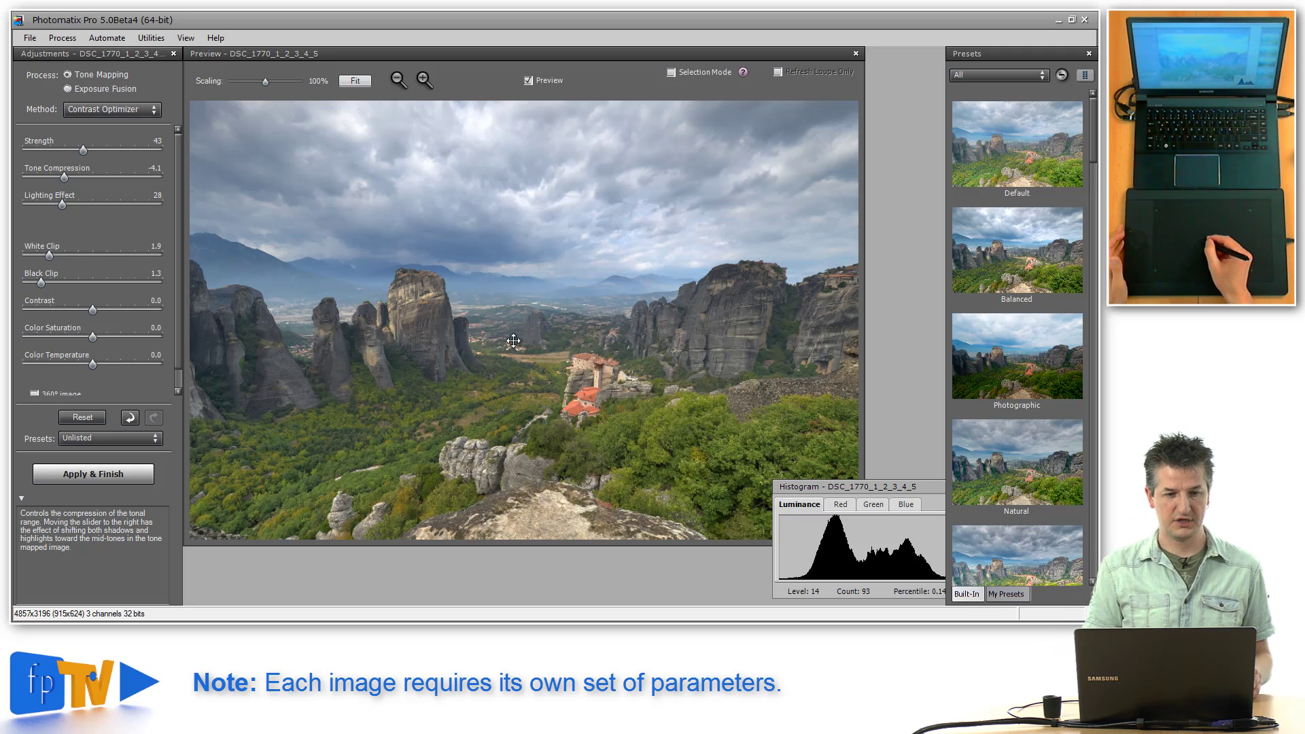
click(423, 333)
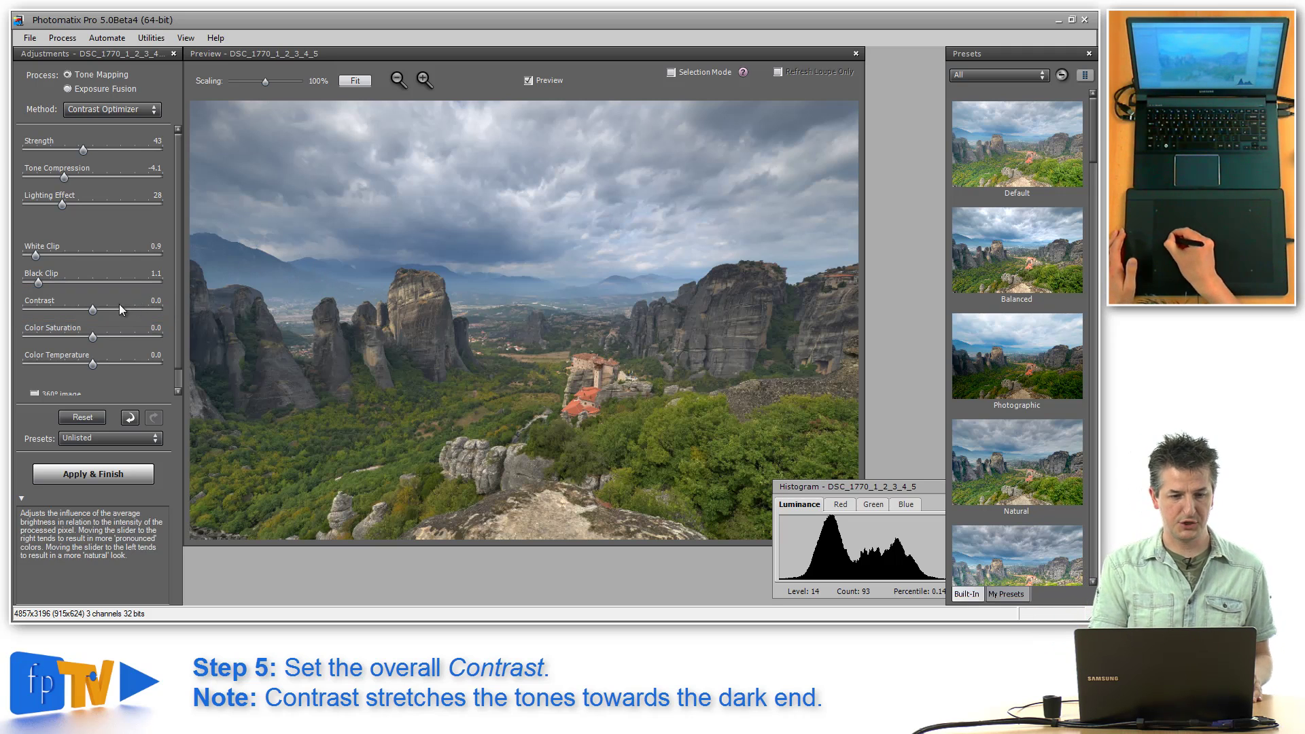
- Compare the image with Contrast at its extremes, 10.0 and -10.0, and move the histogram clear of the presets
drag(94, 311, 165, 306)
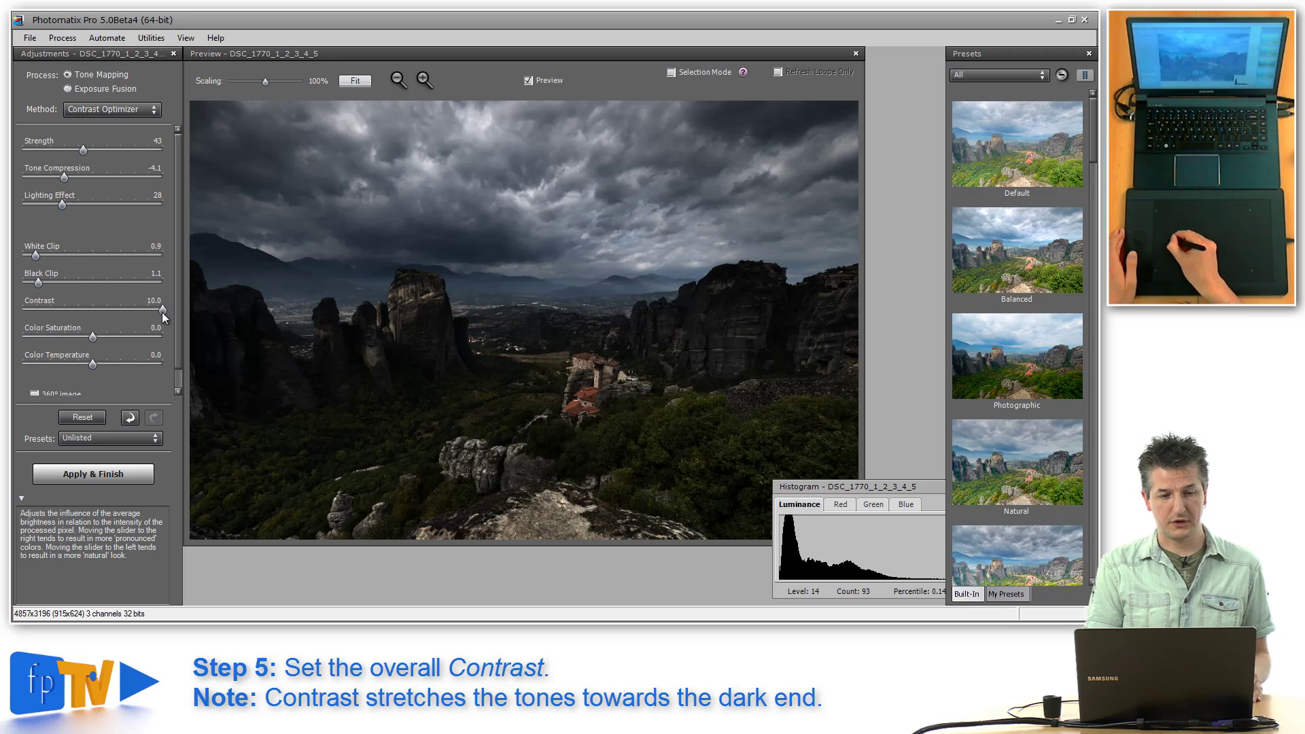
drag(155, 312, 24, 318)
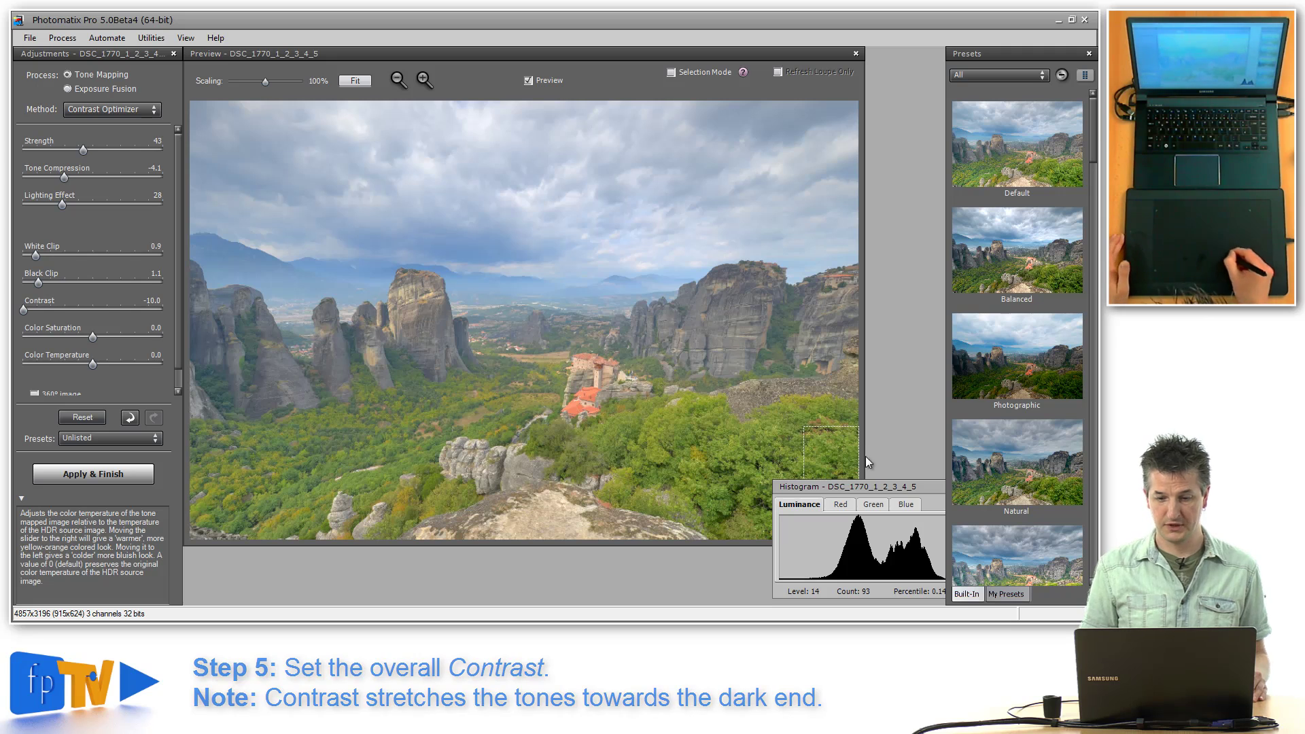
drag(894, 485, 864, 475)
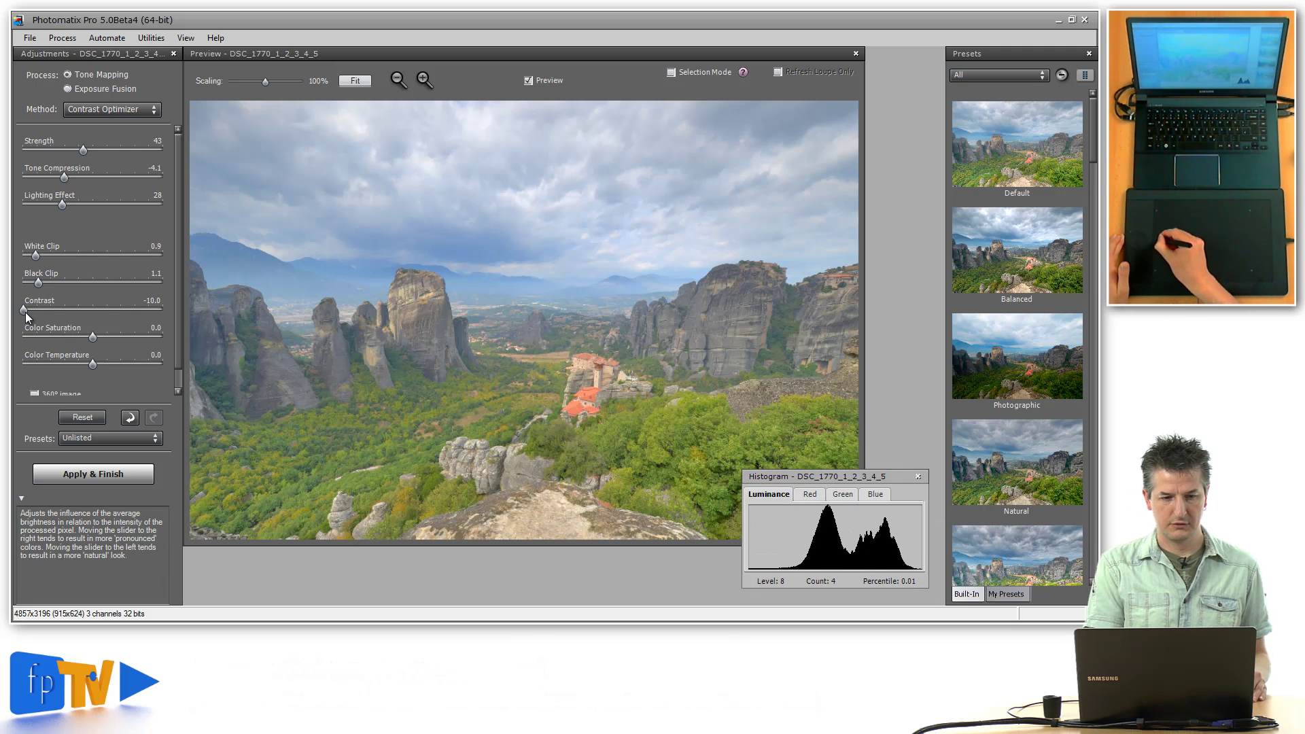
- Try Contrast values of -0.2 and 10.0, and settle on 1.9 for the overall contrast
drag(25, 312, 91, 311)
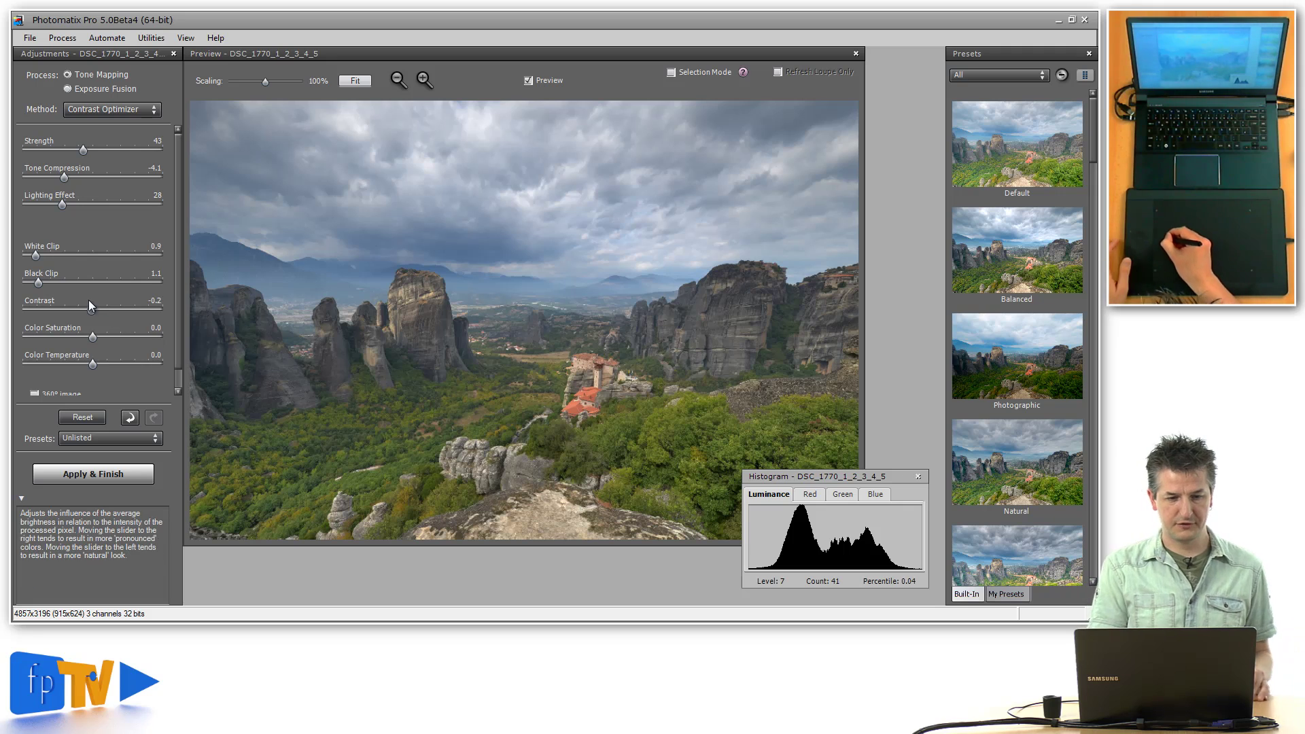
drag(92, 307, 163, 309)
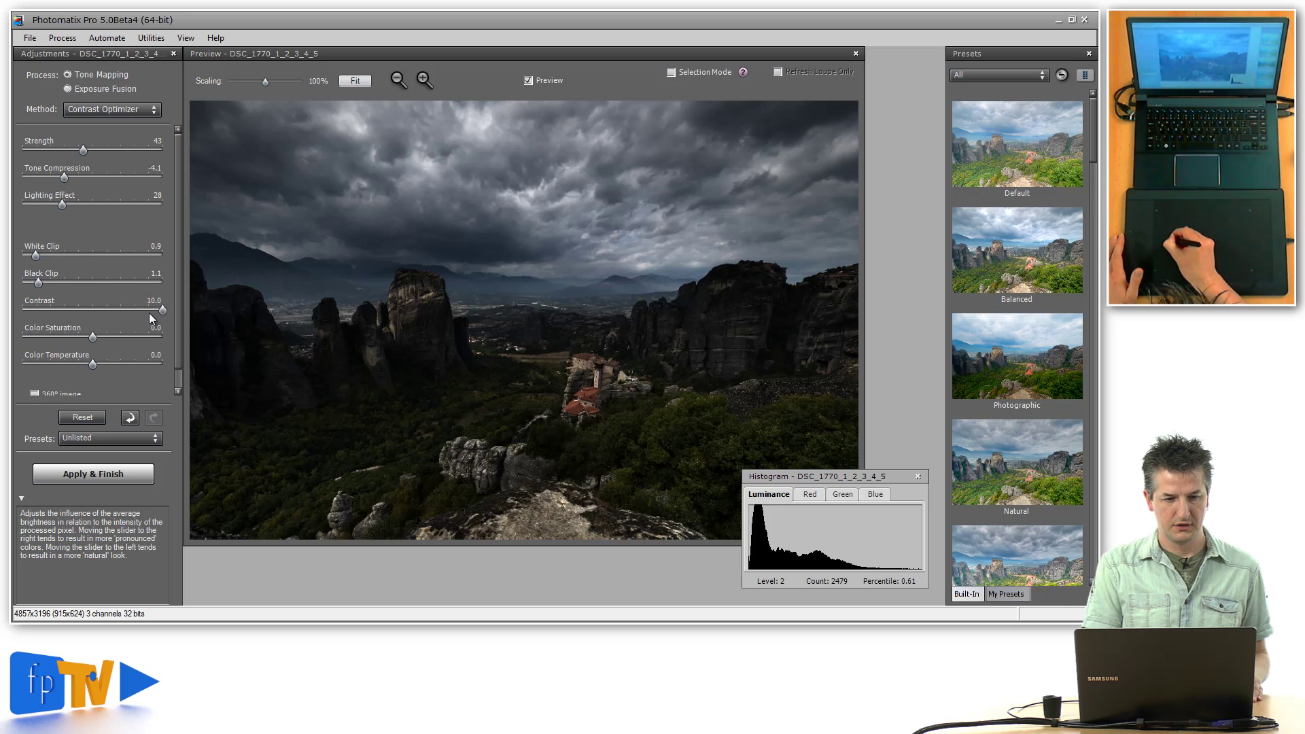
drag(98, 317, 112, 318)
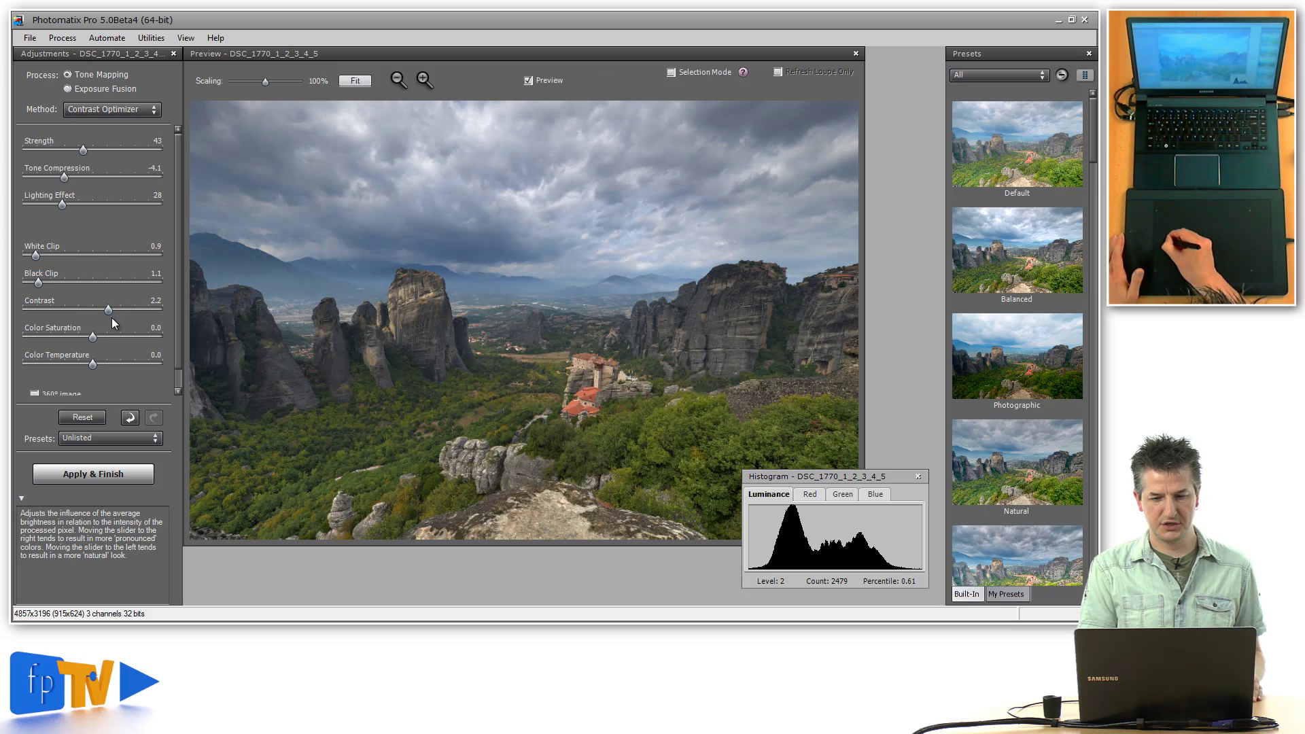
drag(109, 311, 106, 311)
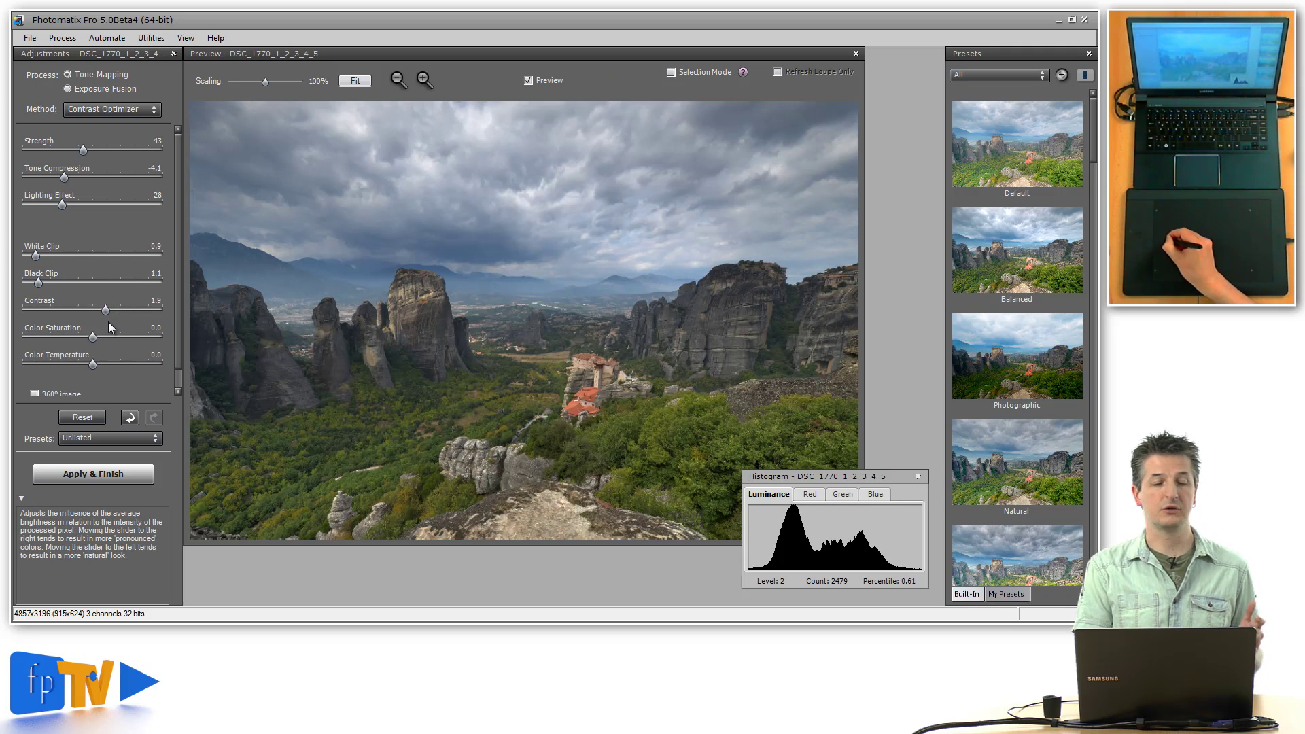
- Try Color Saturation values of 4.1, 2.1 and 4.0, and settle on 3.4
mouse_move(124, 373)
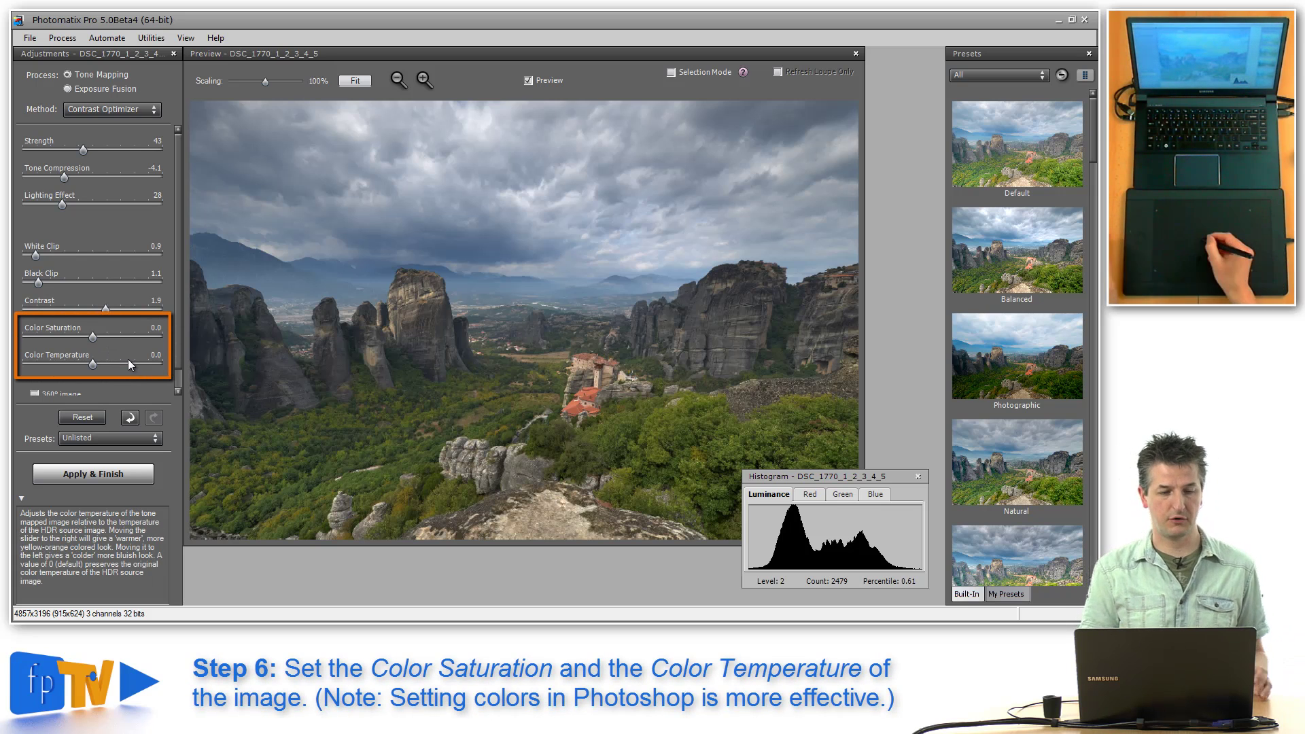
mouse_move(92, 337)
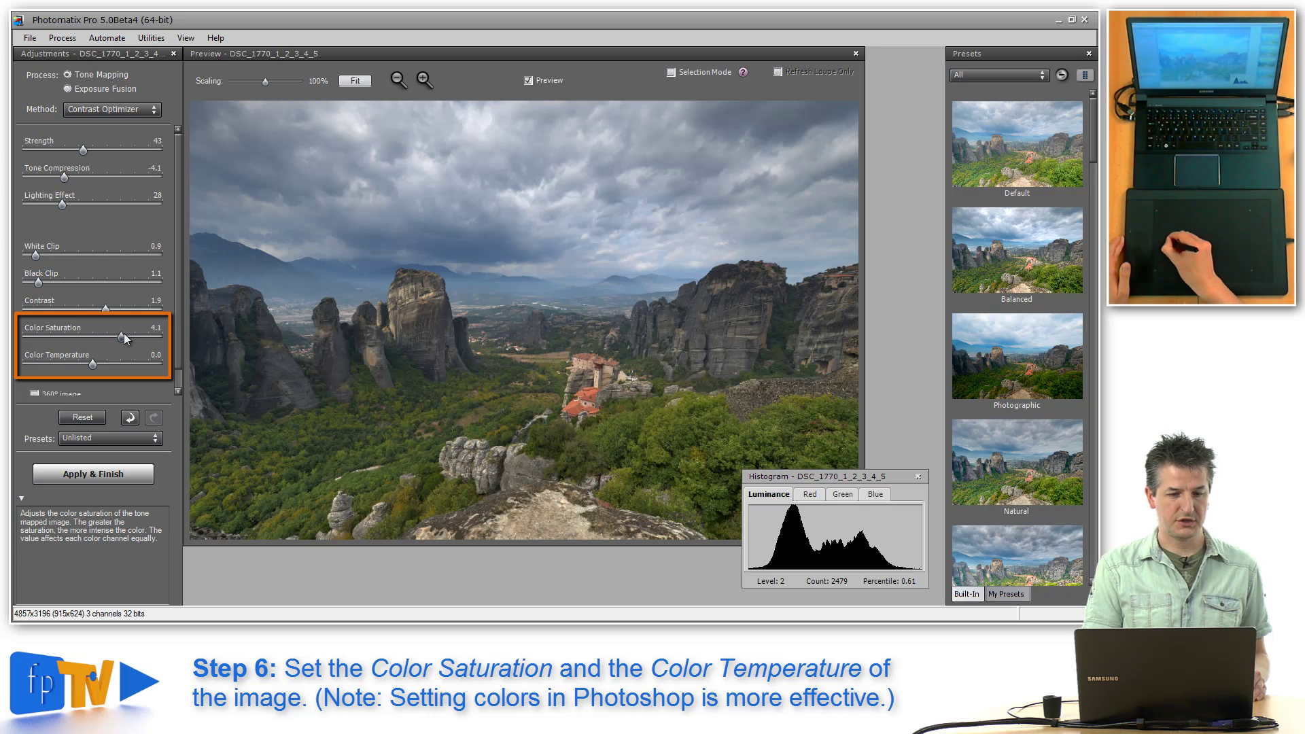
mouse_move(124, 335)
mouse_down()
mouse_move(146, 338)
mouse_move(115, 338)
mouse_up()
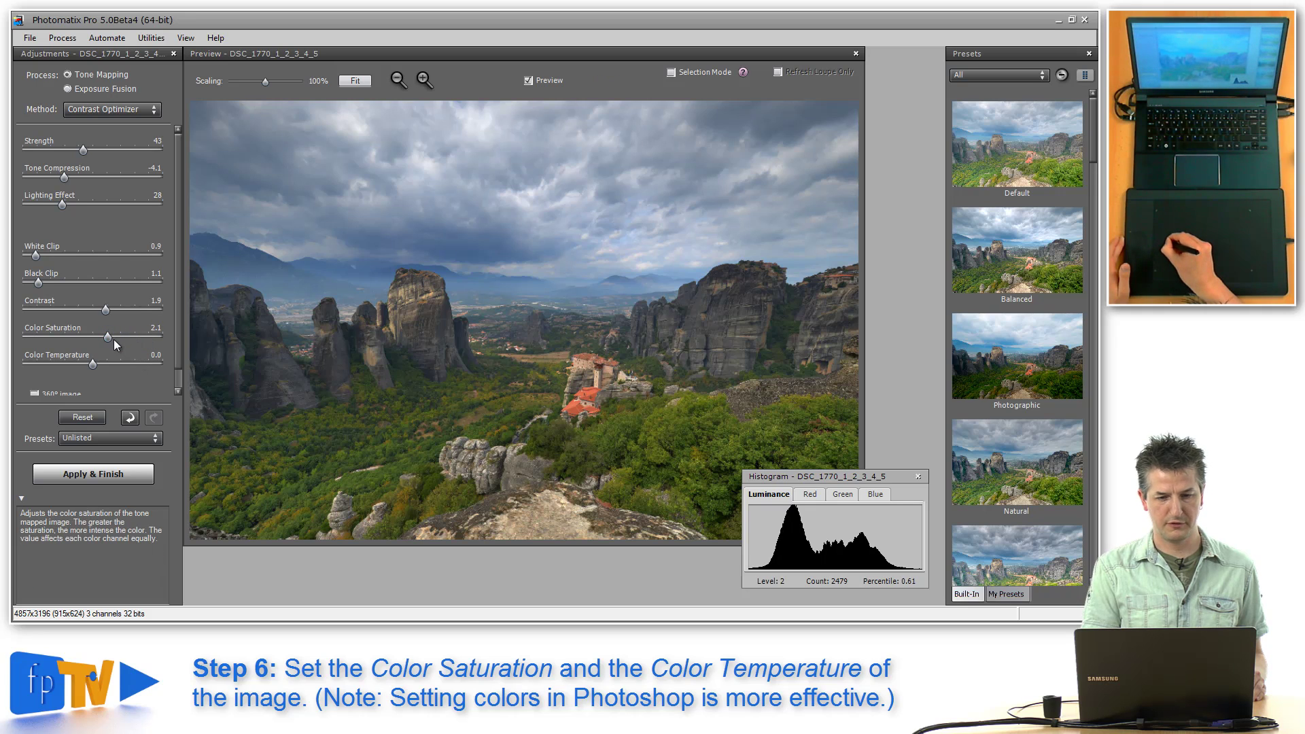
drag(114, 337, 124, 341)
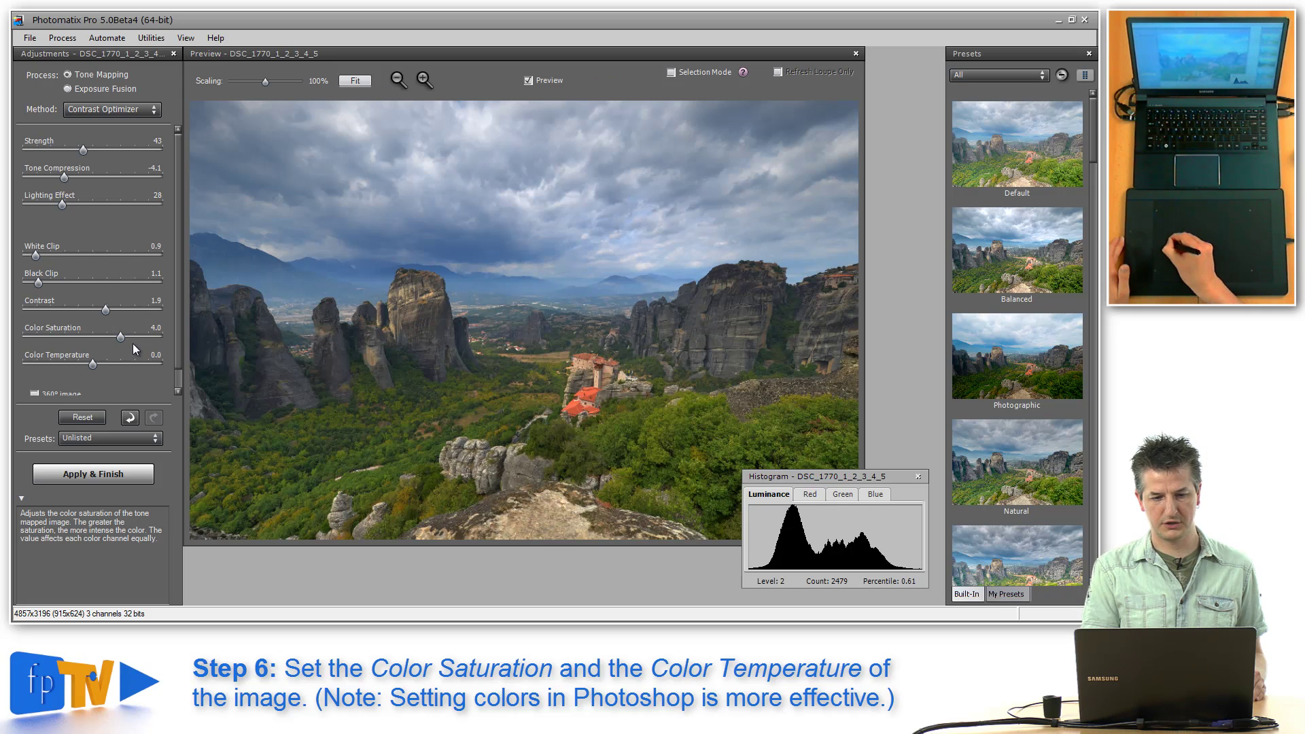
drag(120, 336, 116, 336)
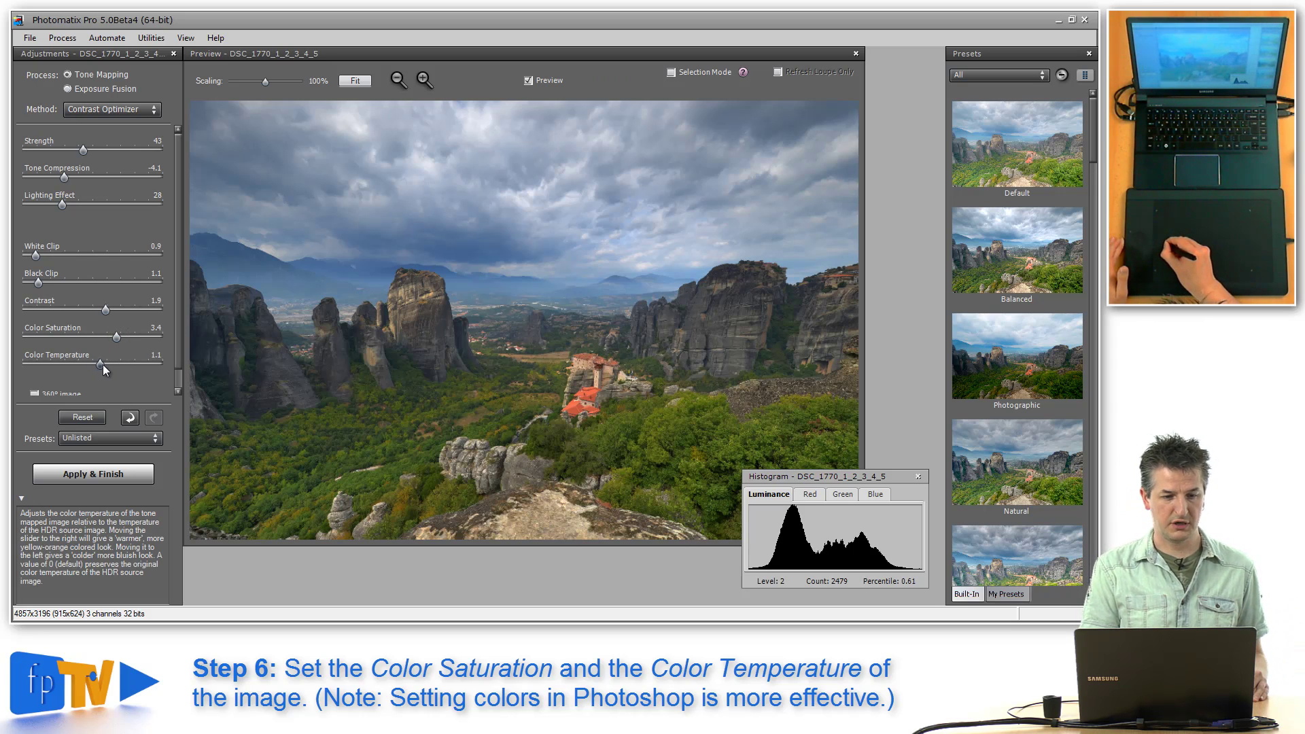
- Try a Color Temperature of 6.9, and reduce it to about 2.7 for a slightly warmer image
drag(115, 364, 141, 365)
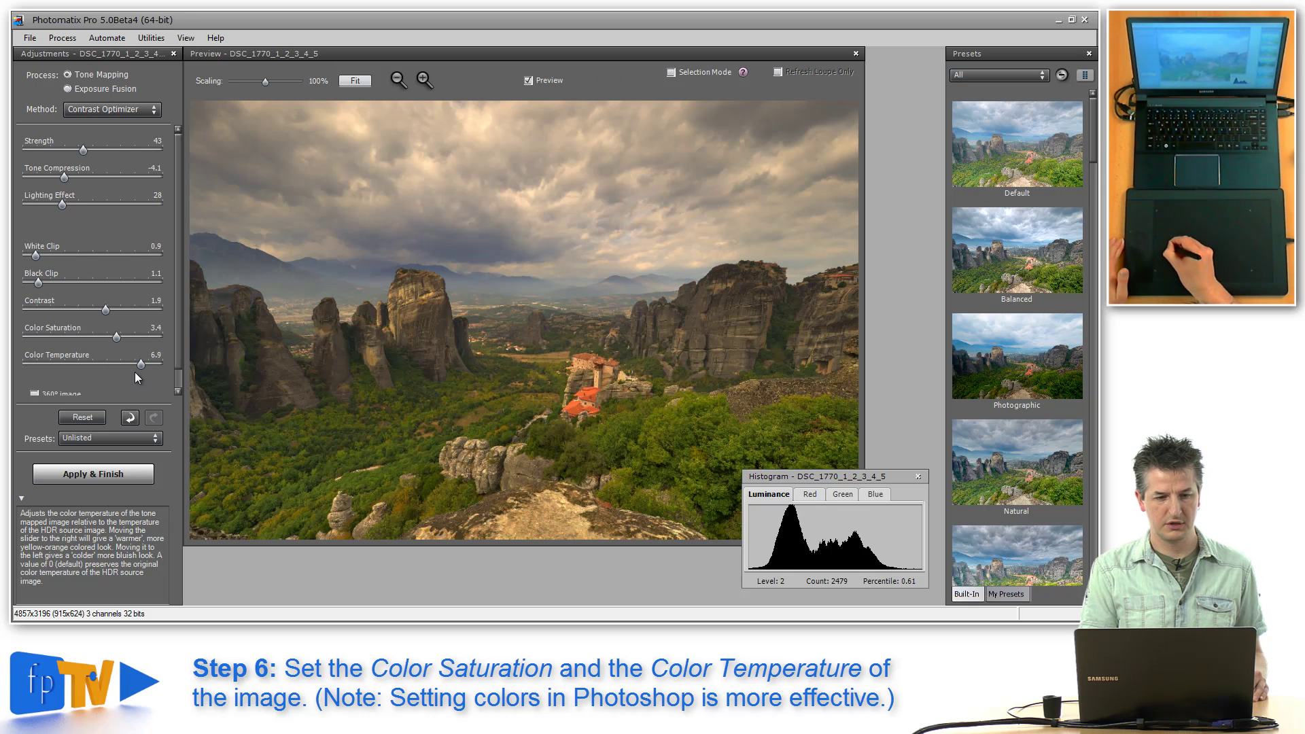
click(73, 373)
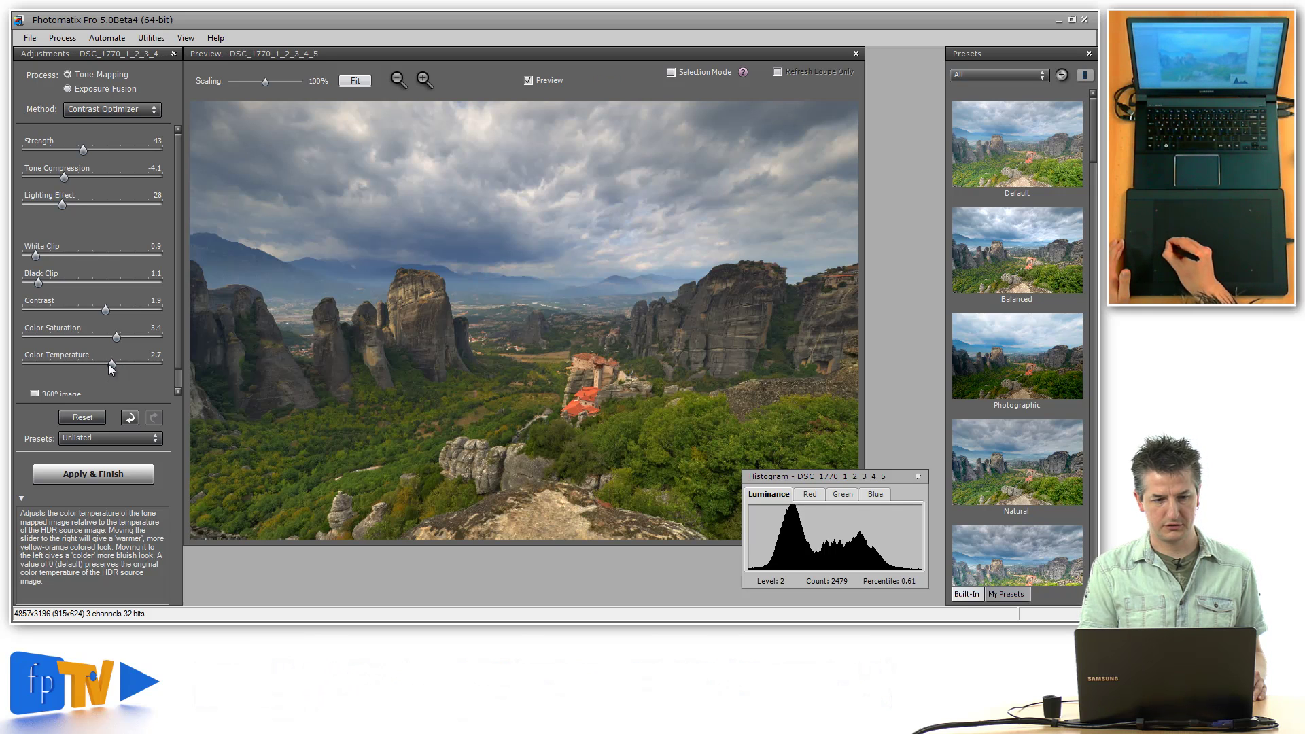
drag(110, 365, 112, 364)
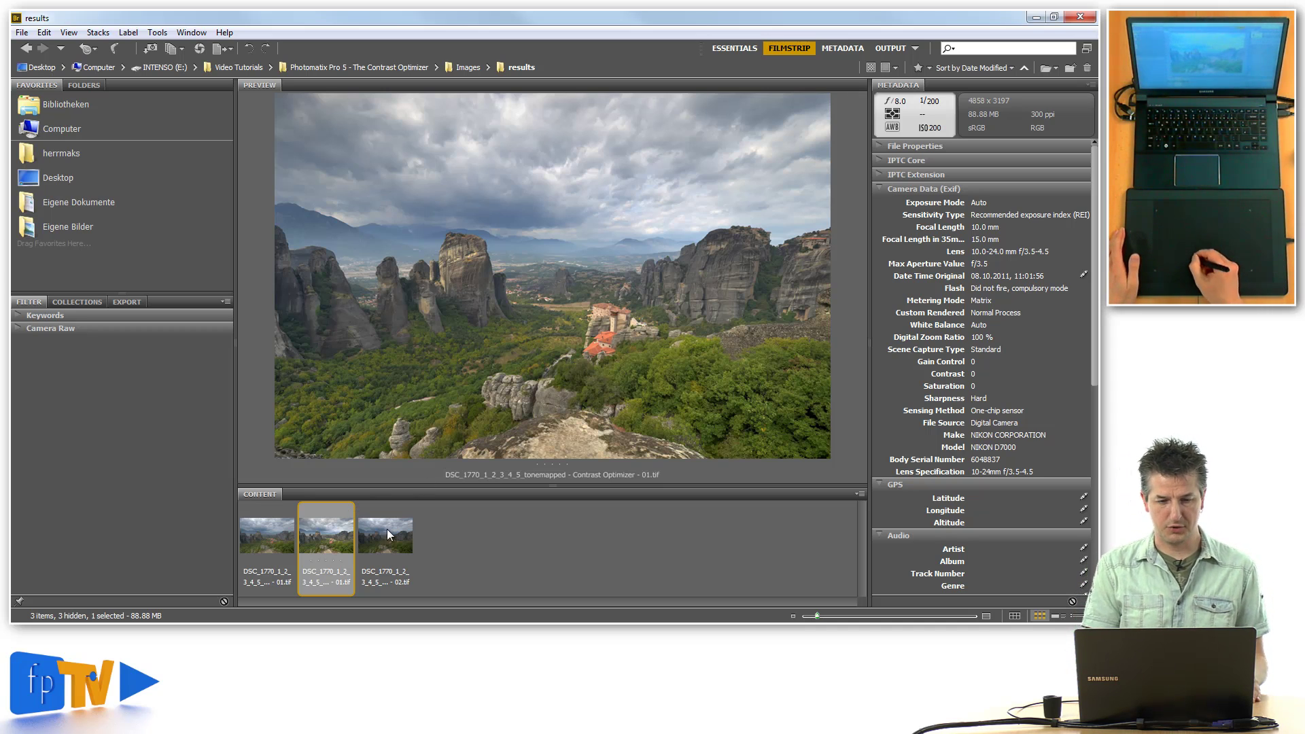
- In Adobe Bridge, compare the two tone-mapped results Details Enhancer - 01.tif and Details Enhancer - 02.tif by previewing them alternately
click(268, 537)
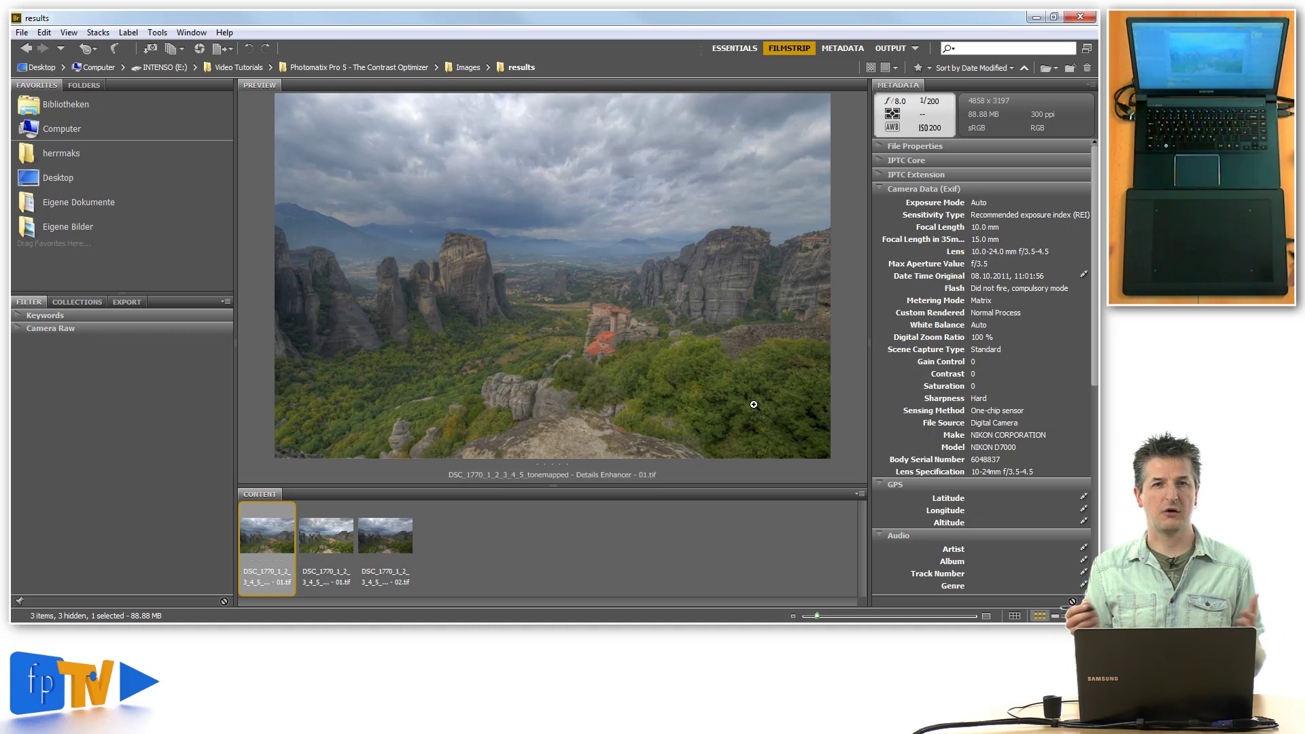
click(388, 545)
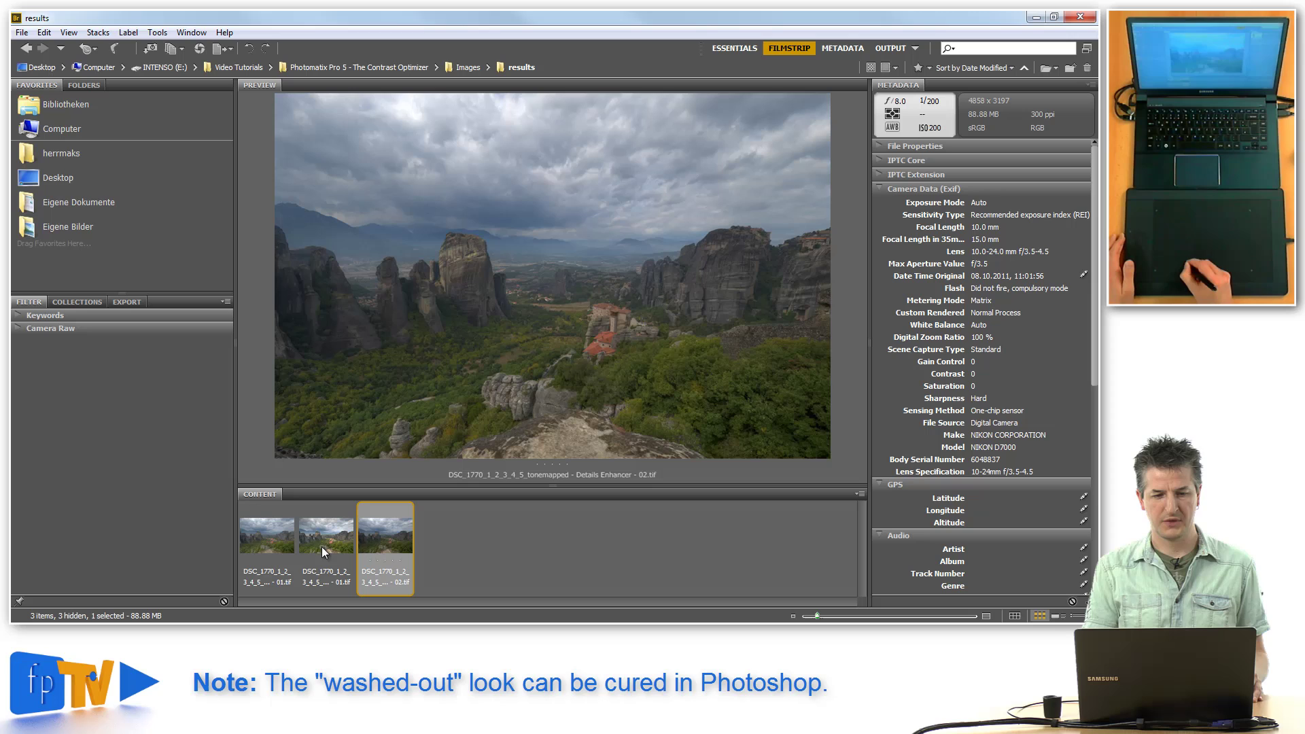
click(275, 545)
click(377, 545)
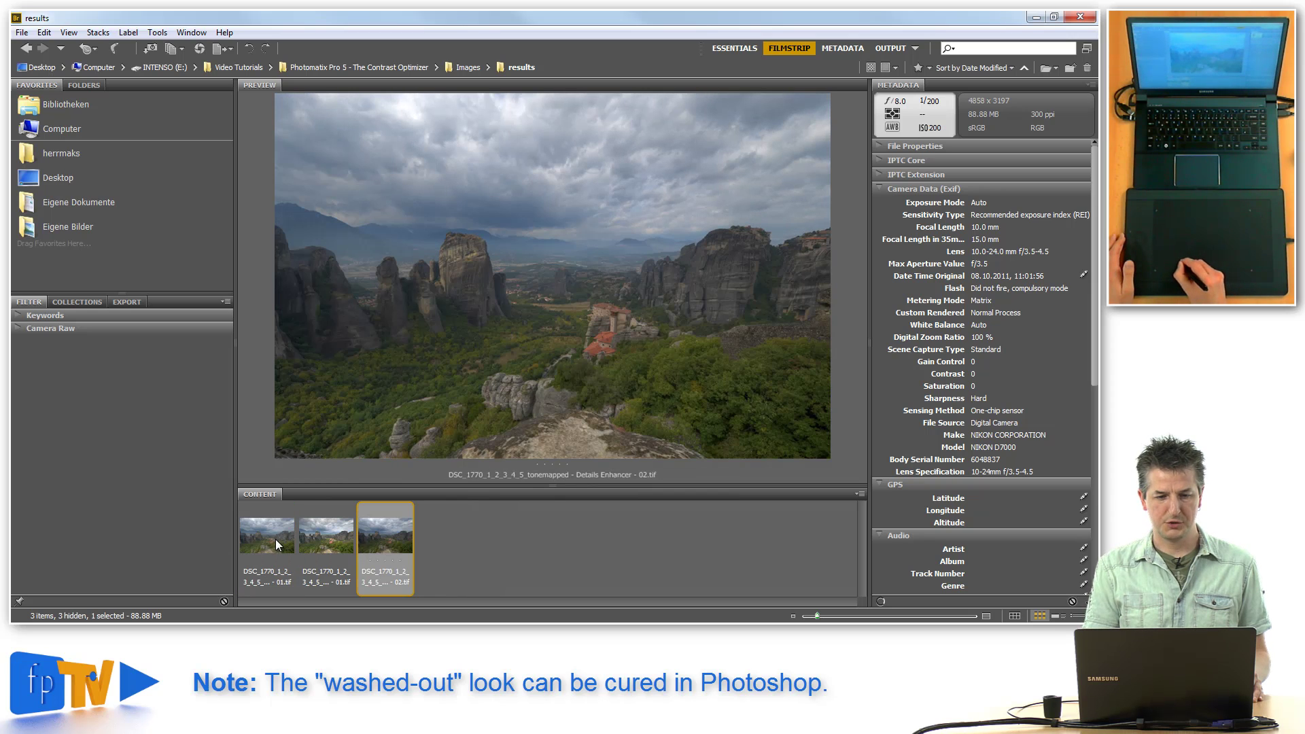
click(277, 544)
click(389, 534)
click(275, 537)
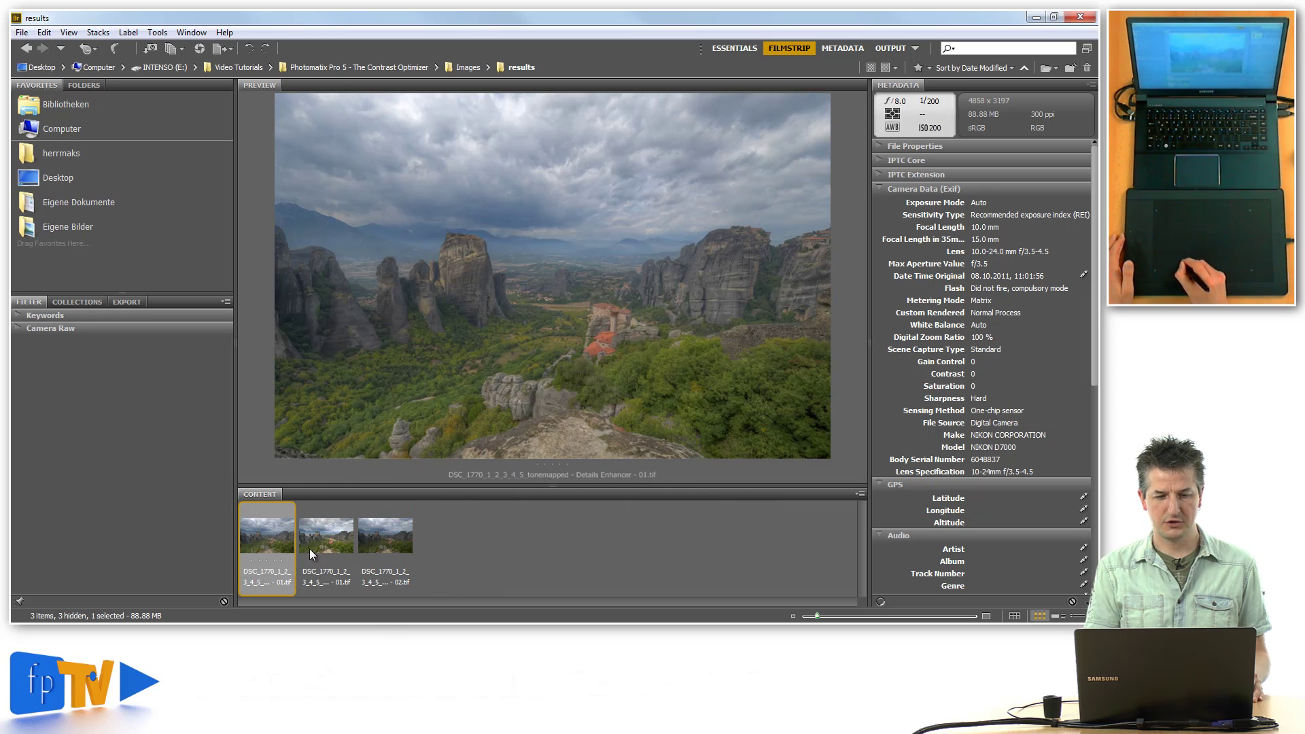
- Compare the Contrast Optimizer - 01.tif result with both Details Enhancer versions, ending on the Contrast Optimizer image
click(331, 544)
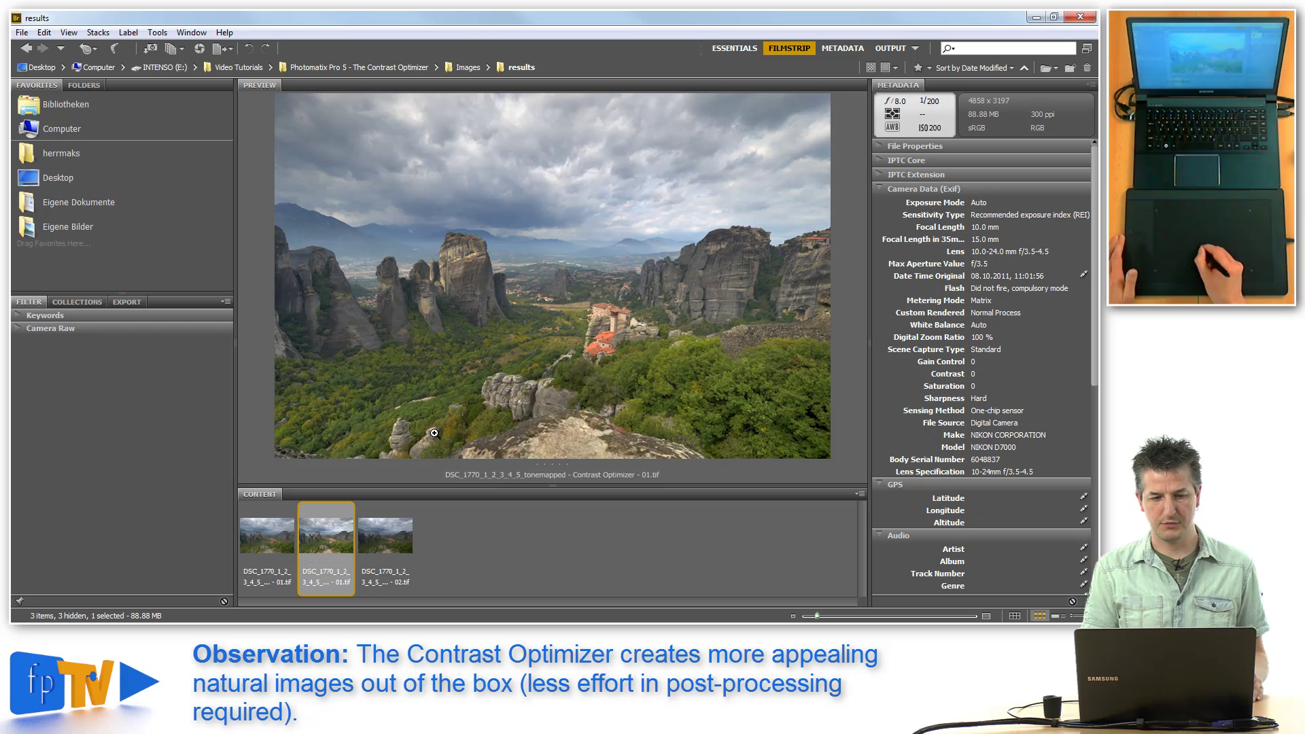
click(278, 535)
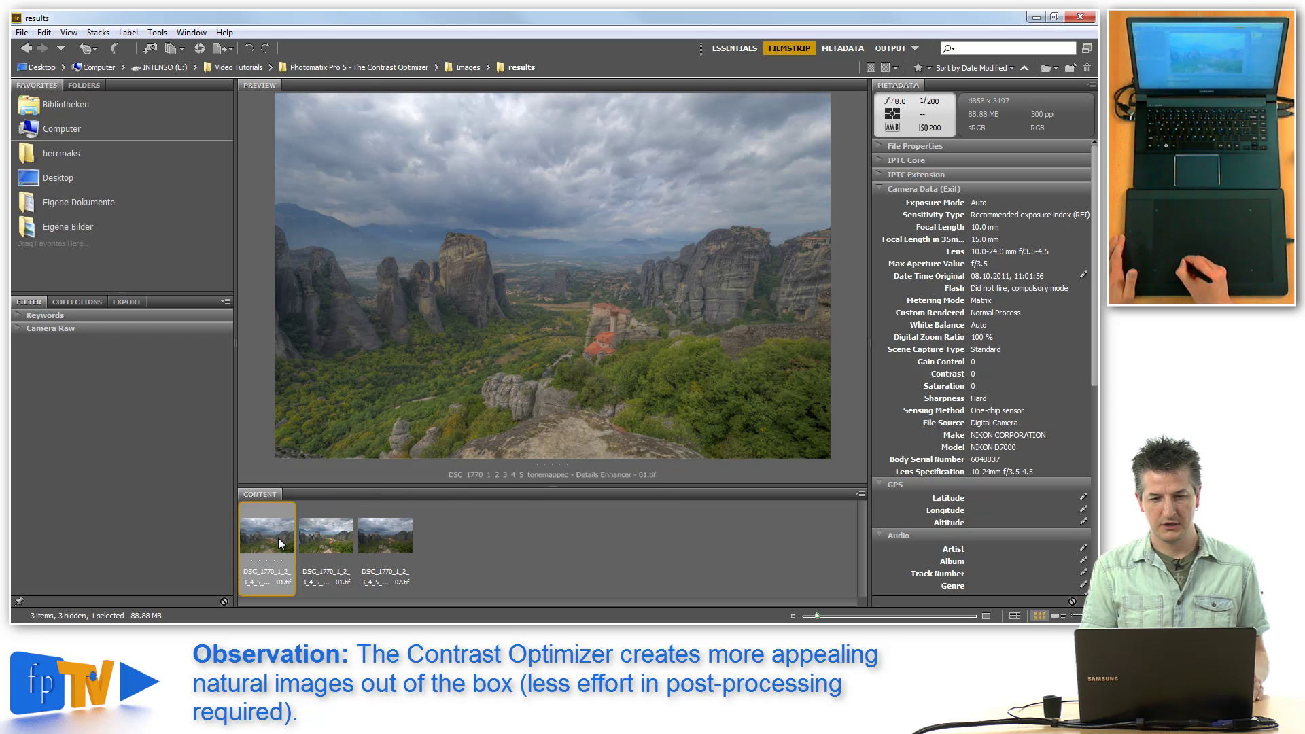
click(387, 536)
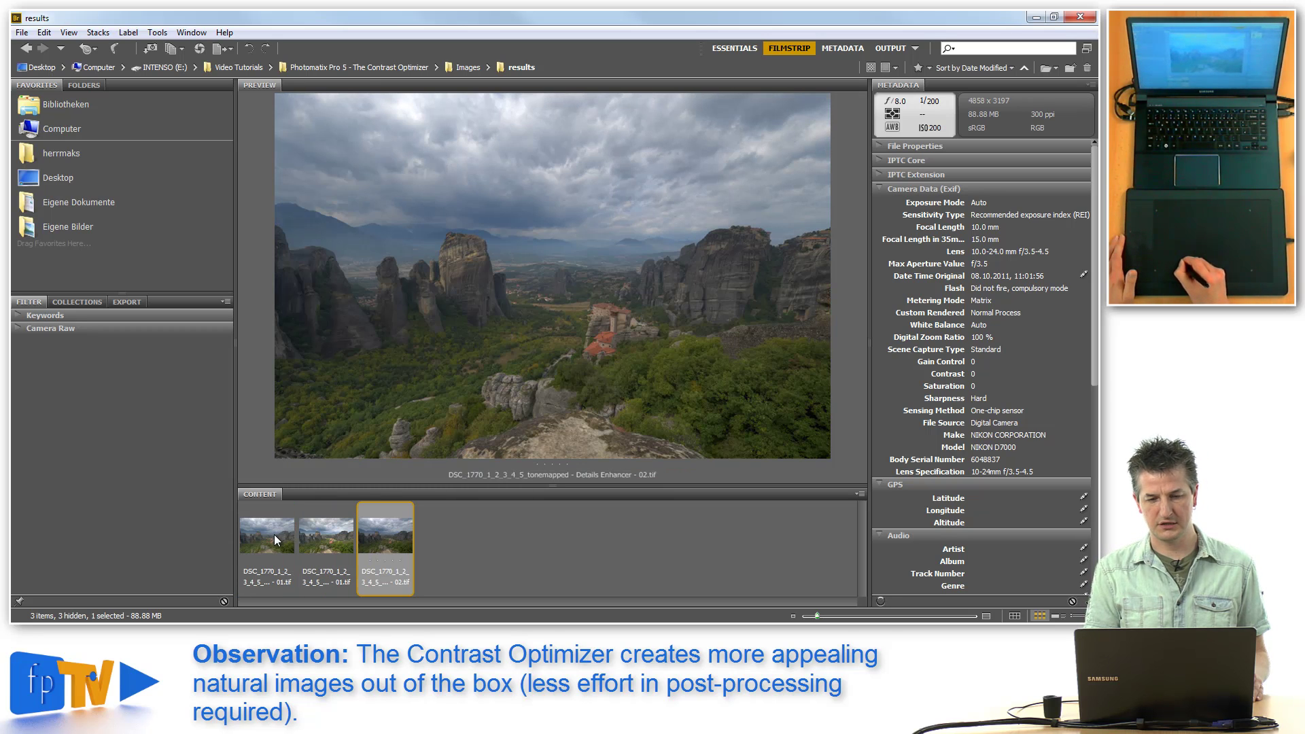
click(274, 534)
click(384, 528)
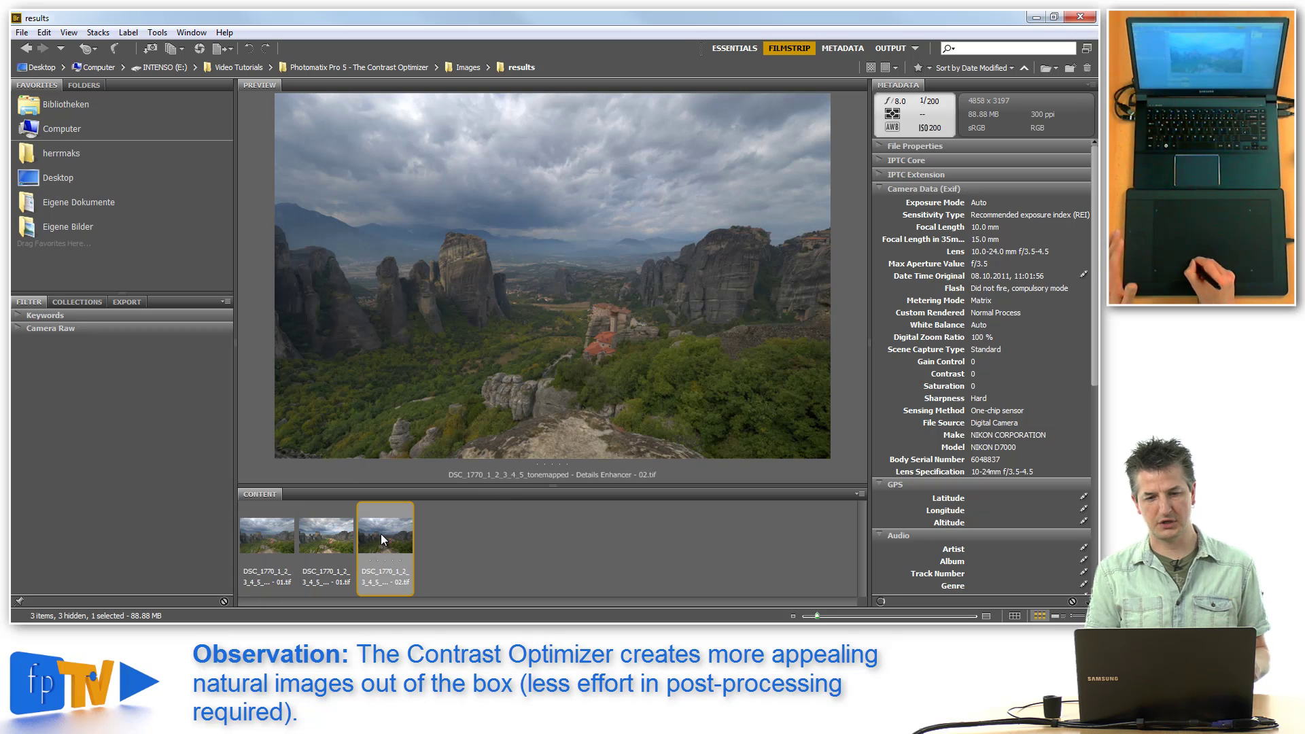
click(323, 540)
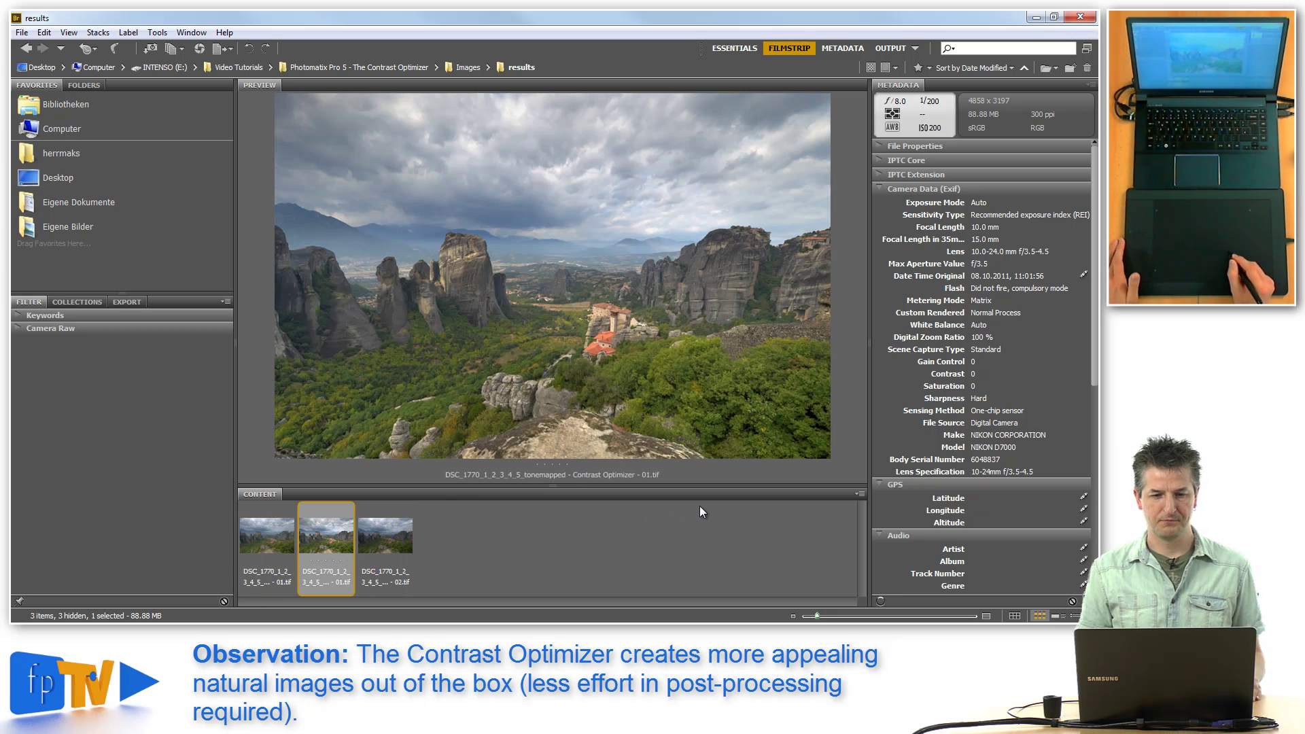